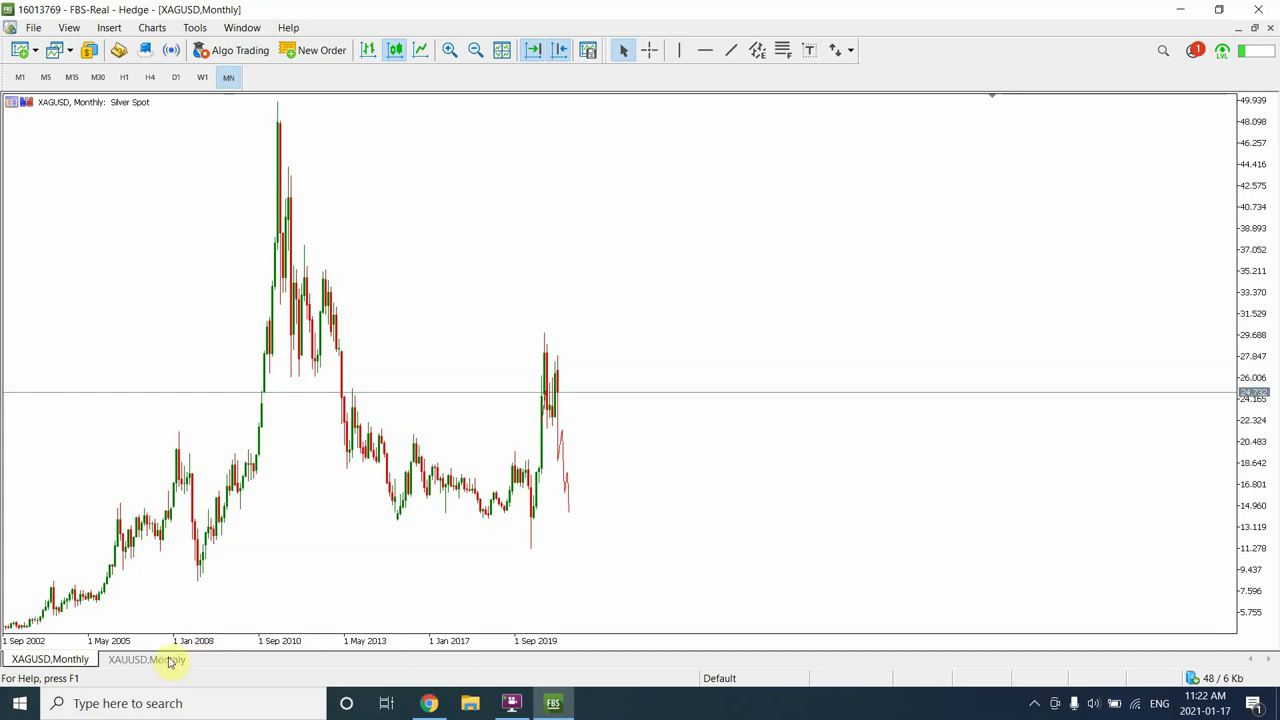
Switch from the silver chart to the XAUUSD Monthly chart tab
left_click(168, 664)
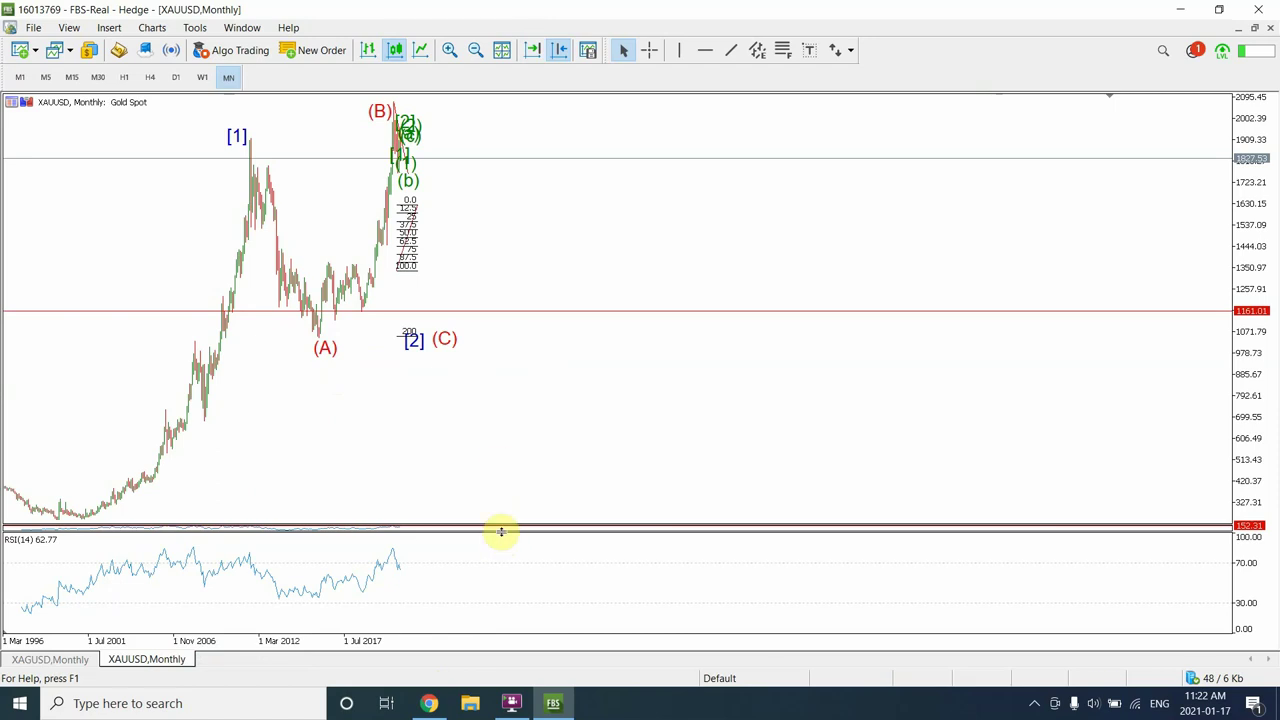
Resize the indicator panes and place a horizontal line at 85.71 in the RSI pane
left_click_drag(500, 530, 543, 521)
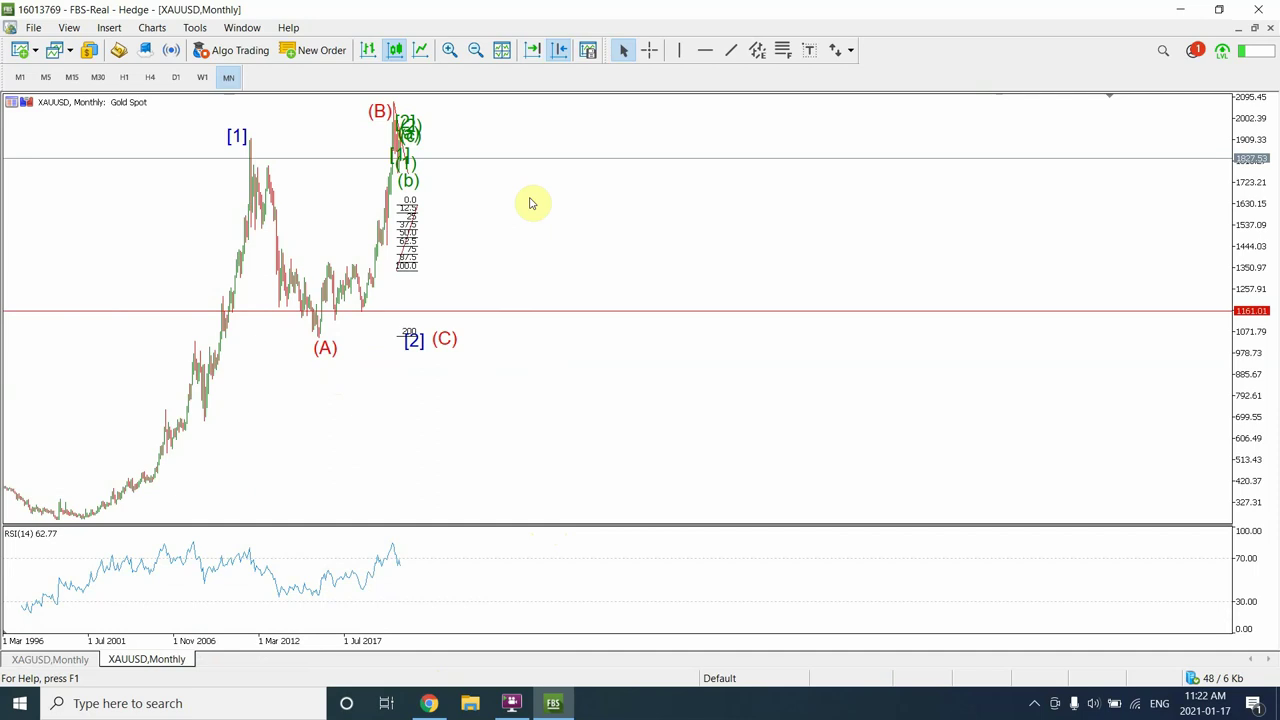
left_click(705, 50)
left_click_drag(415, 600, 441, 543)
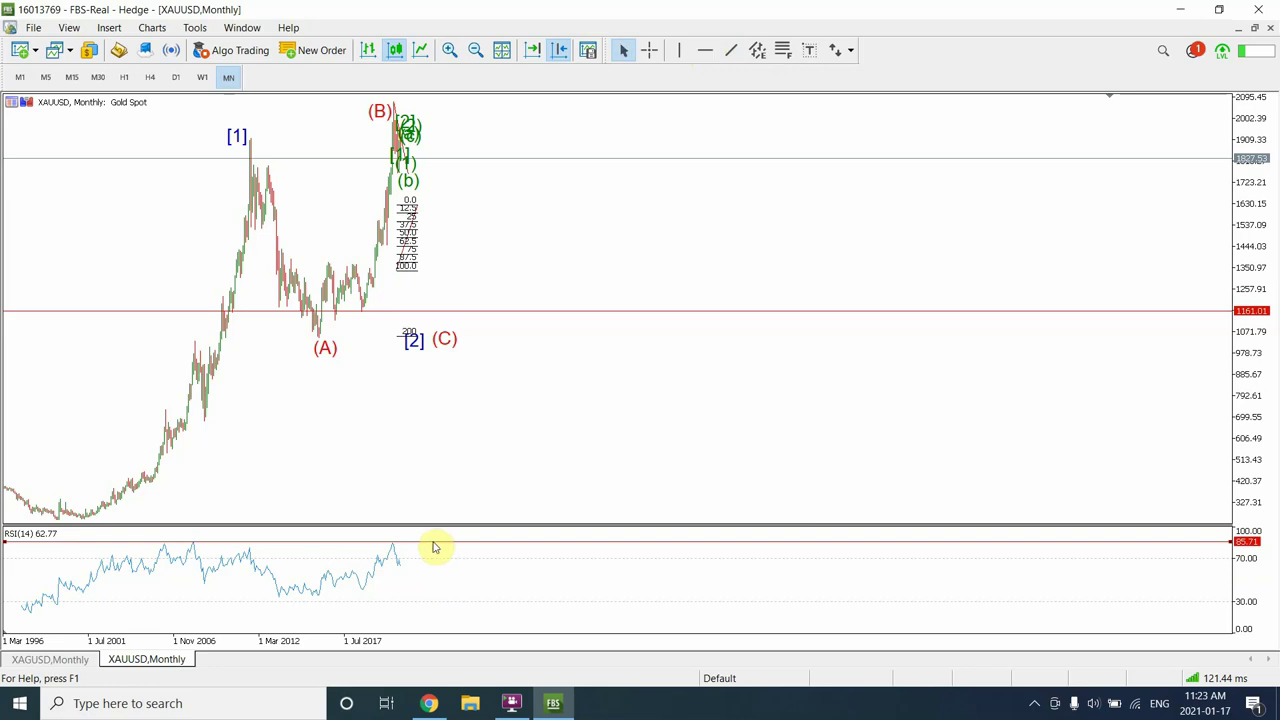
Collapse the Momentum and RSI panes to enlarge the gold price chart
left_click(410, 546)
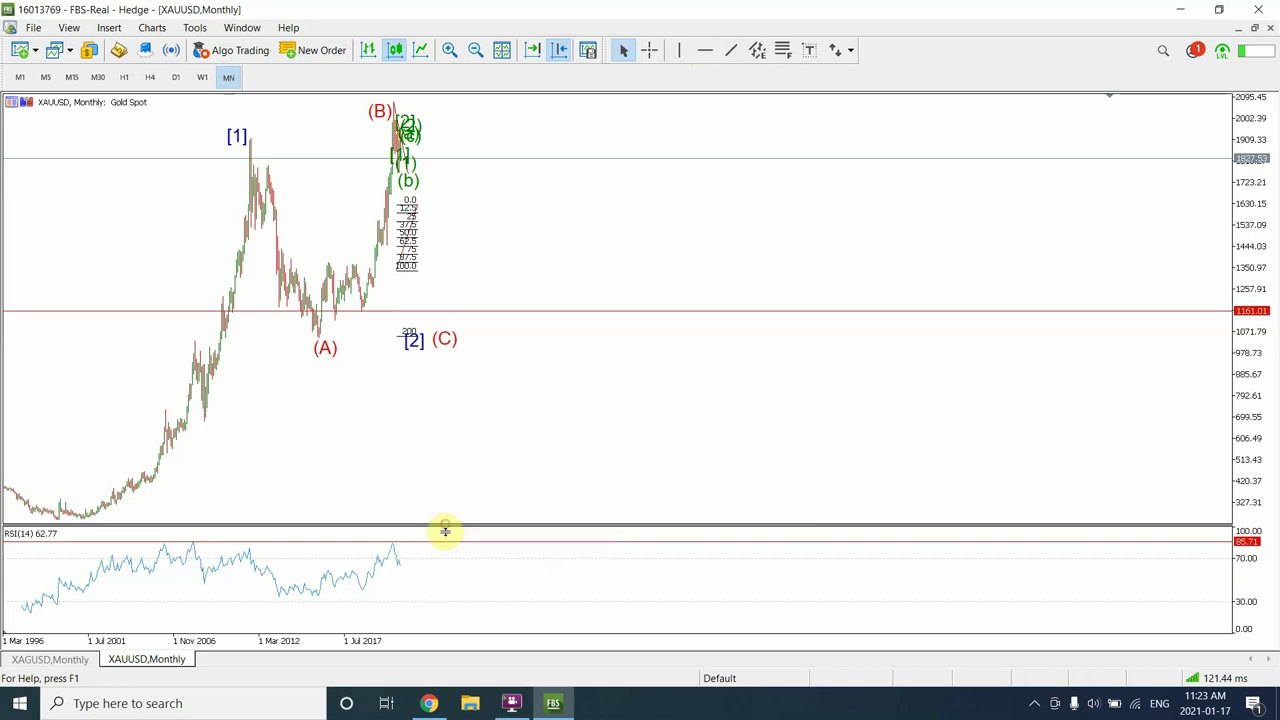
left_click_drag(466, 526, 463, 634)
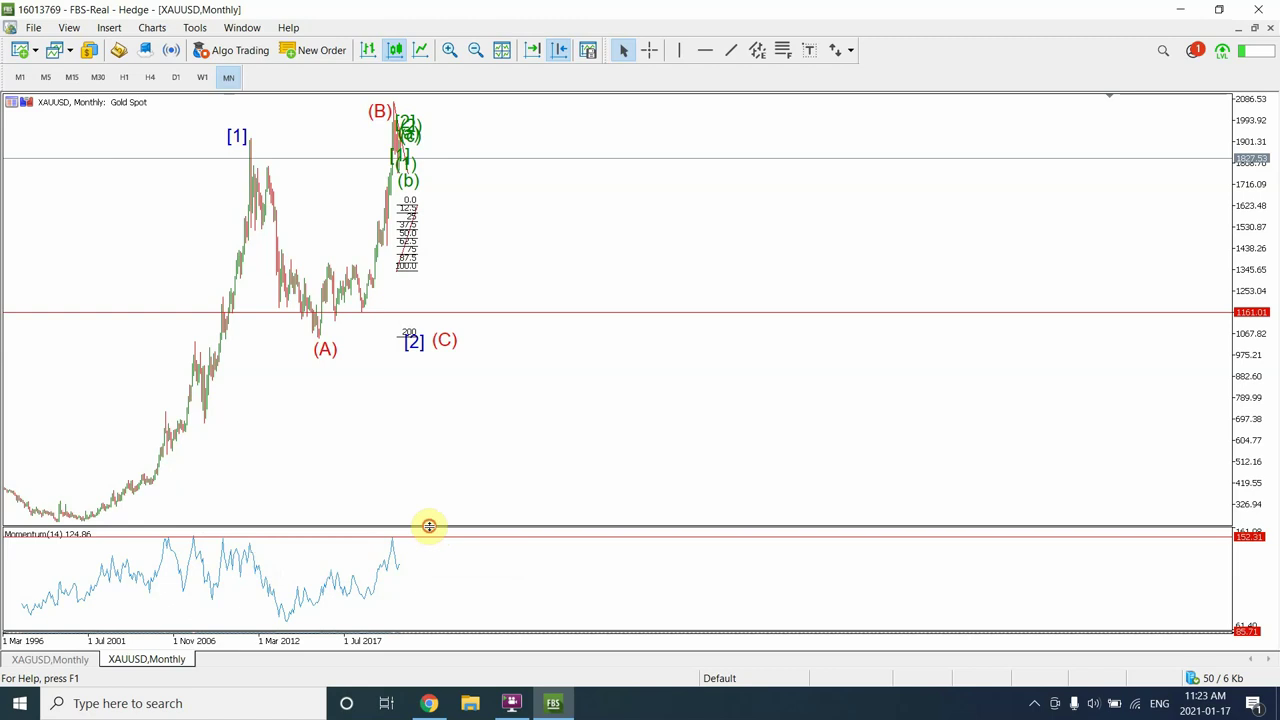
left_click_drag(428, 527, 423, 640)
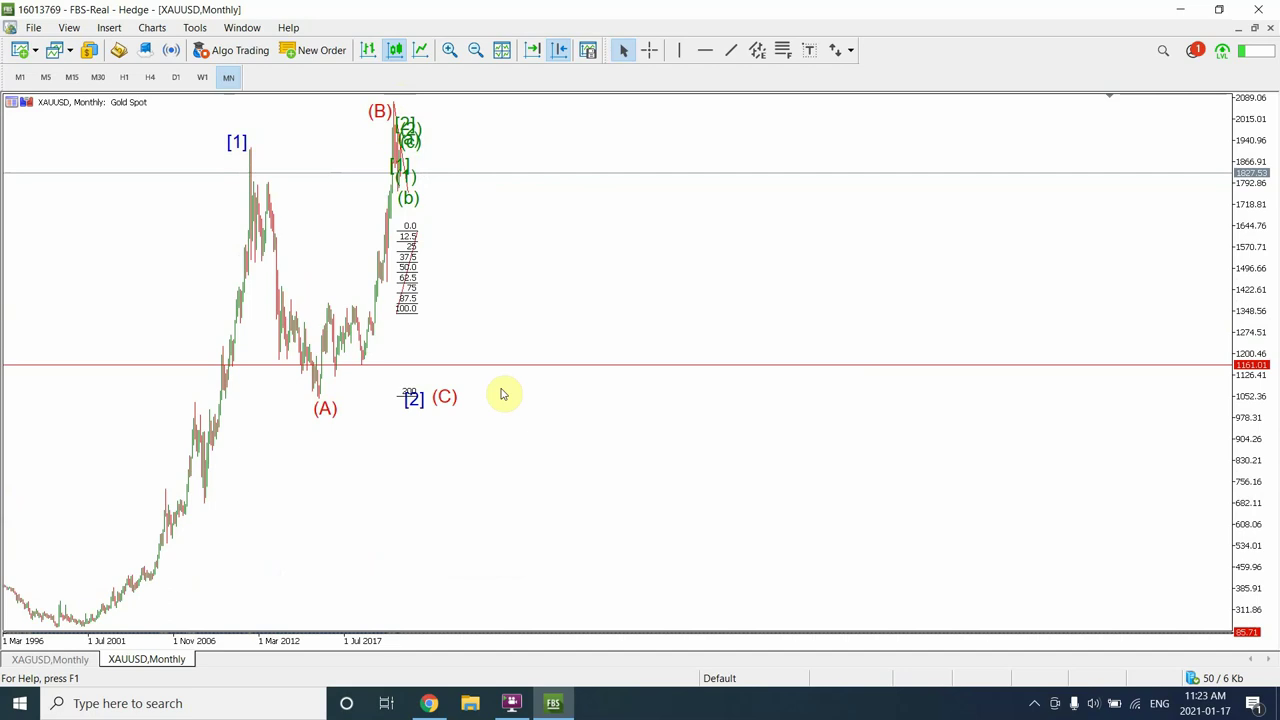
Delete the Fibonacci retracement and switch gold to the W1 timeframe
double_click(407, 283)
key("Delete")
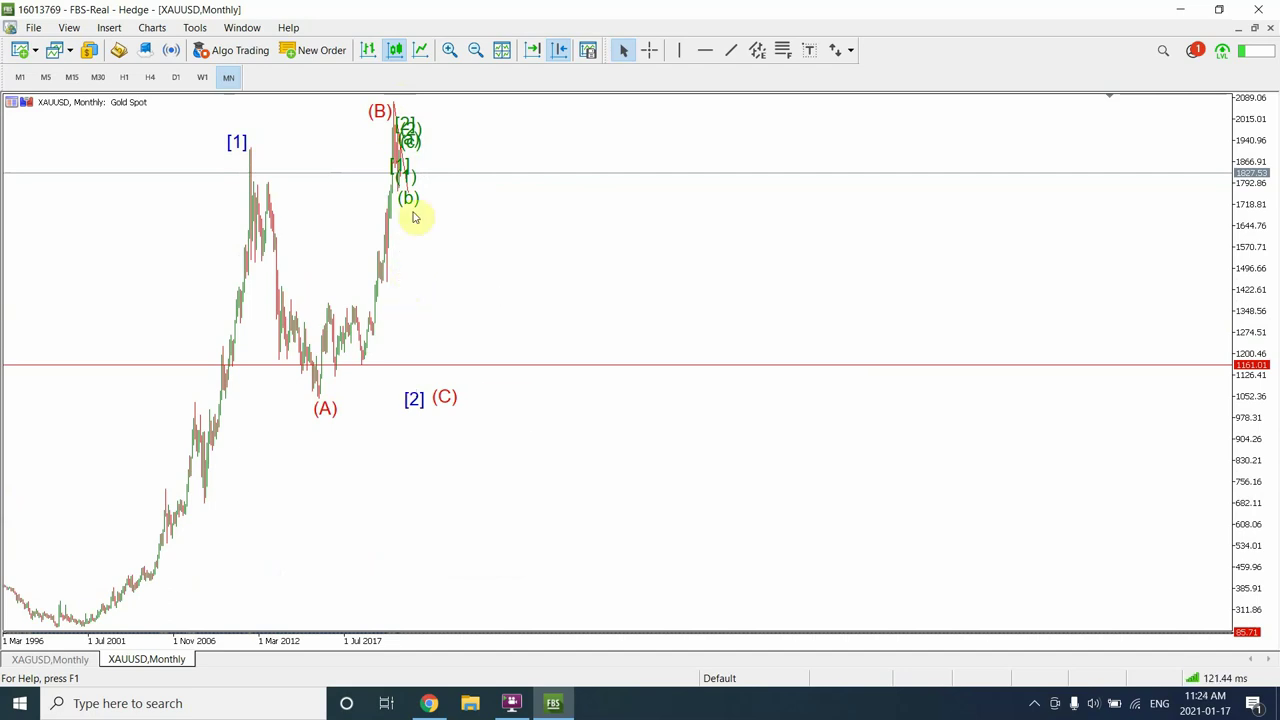
left_click(202, 77)
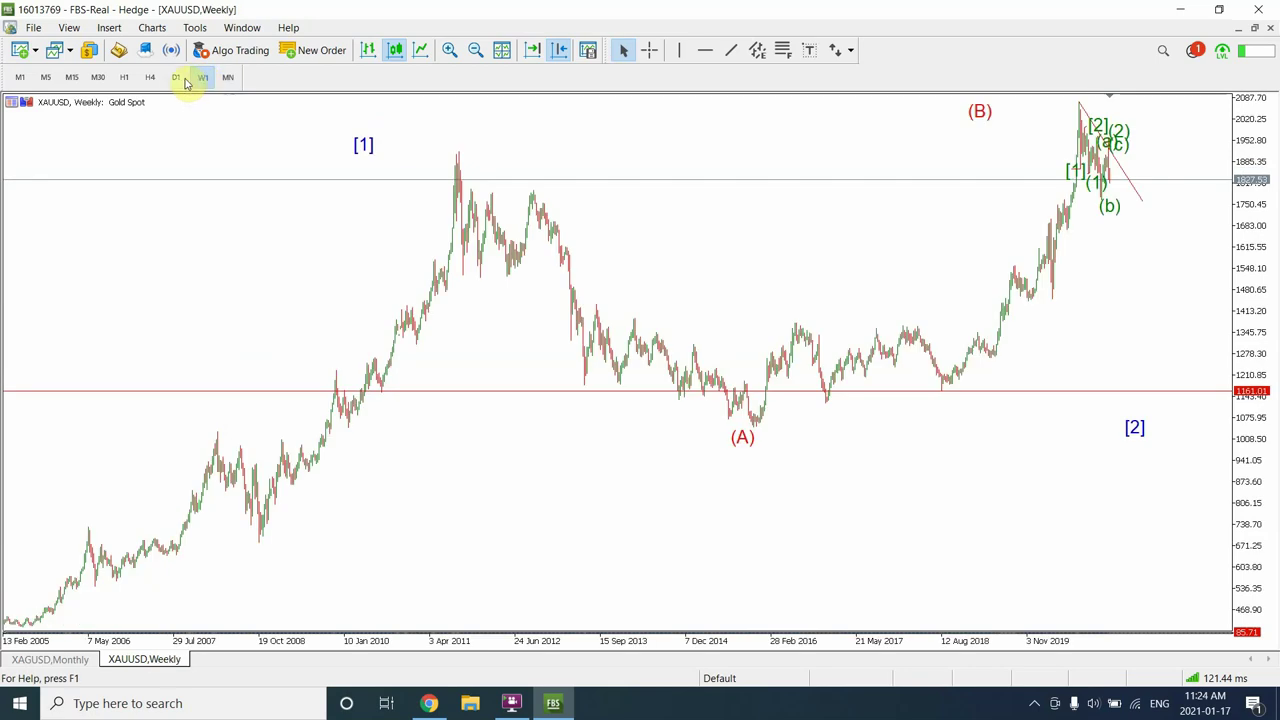
left_click(177, 78)
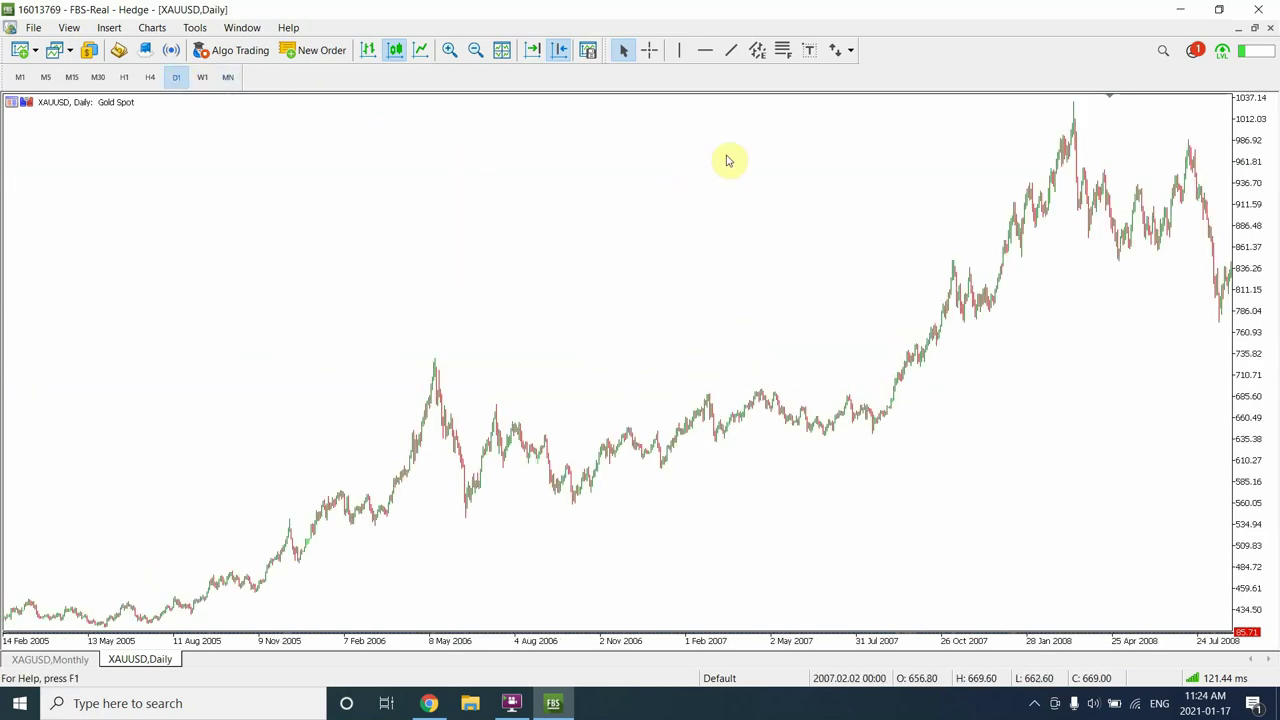
left_click_drag(1113, 104, 711, 220)
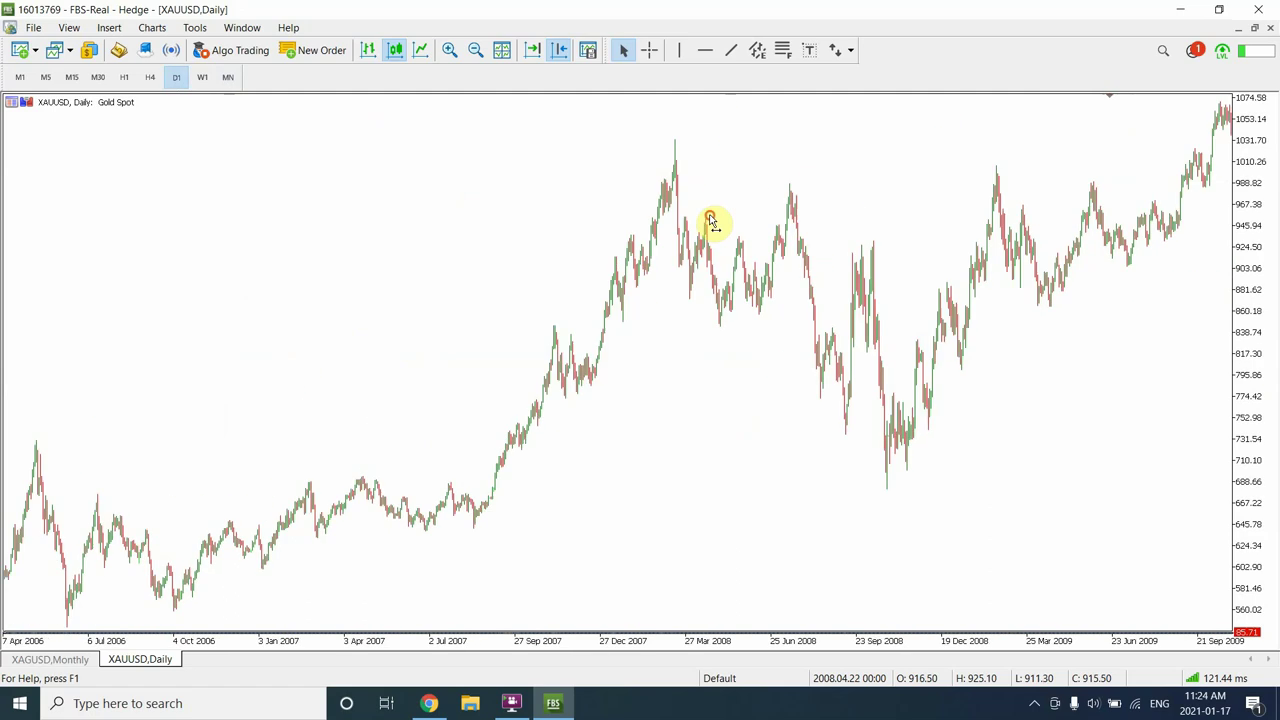
left_click(532, 50)
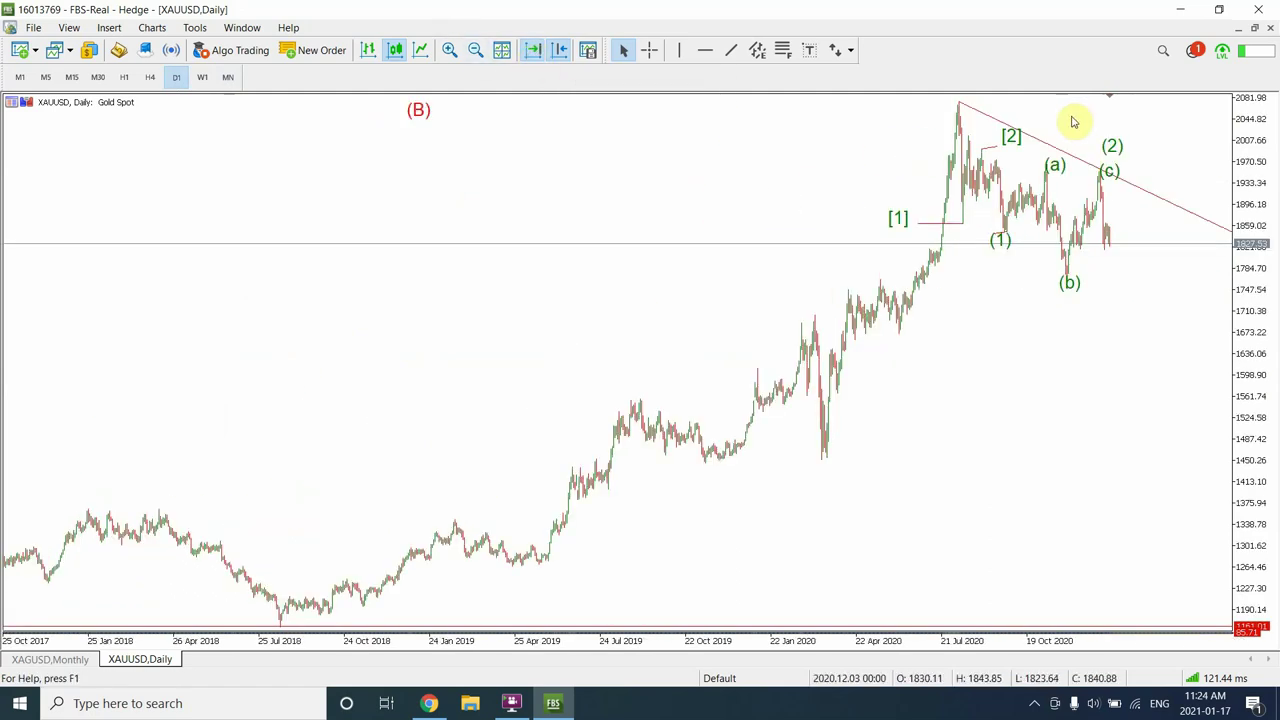
left_click_drag(1109, 97, 814, 131)
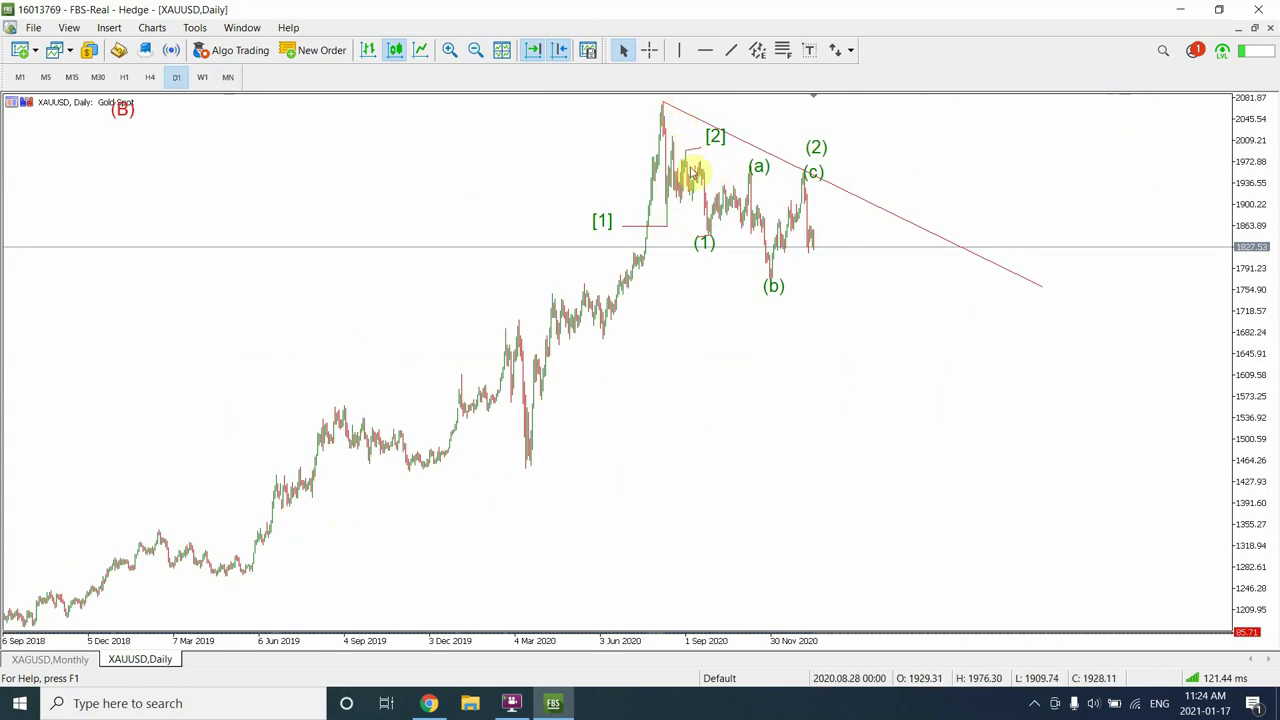
left_click(447, 50)
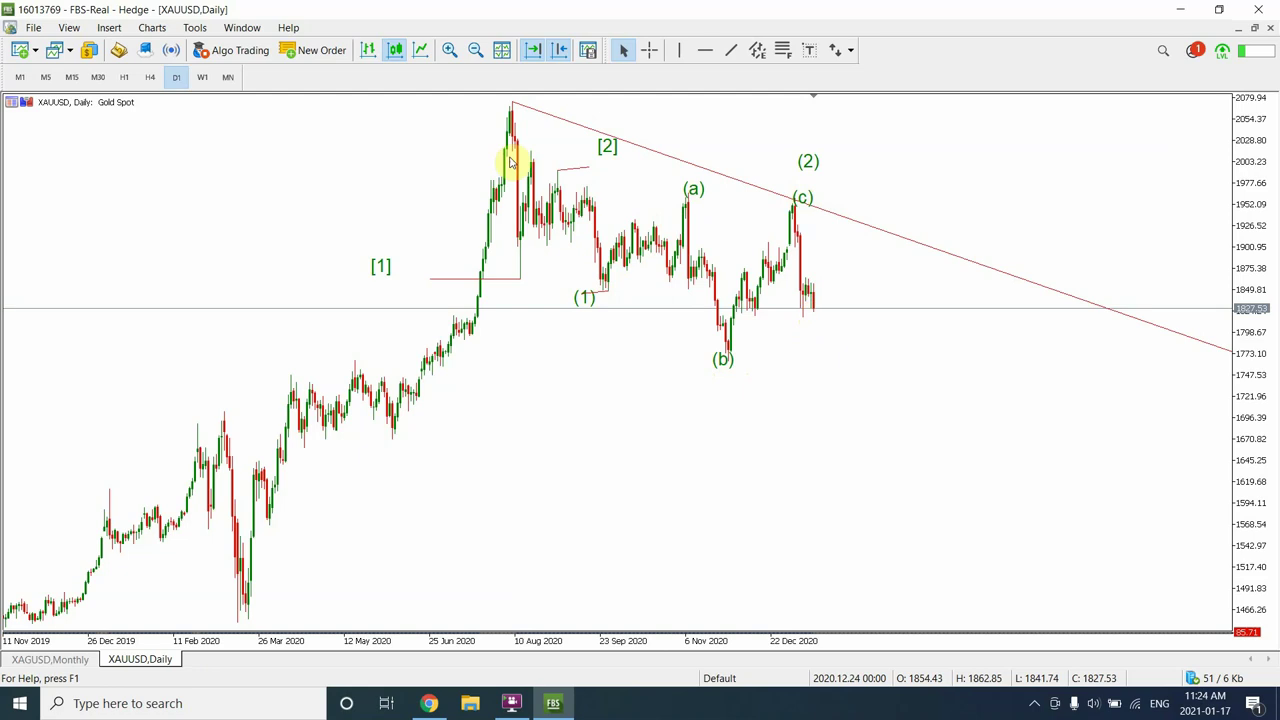
left_click(475, 51)
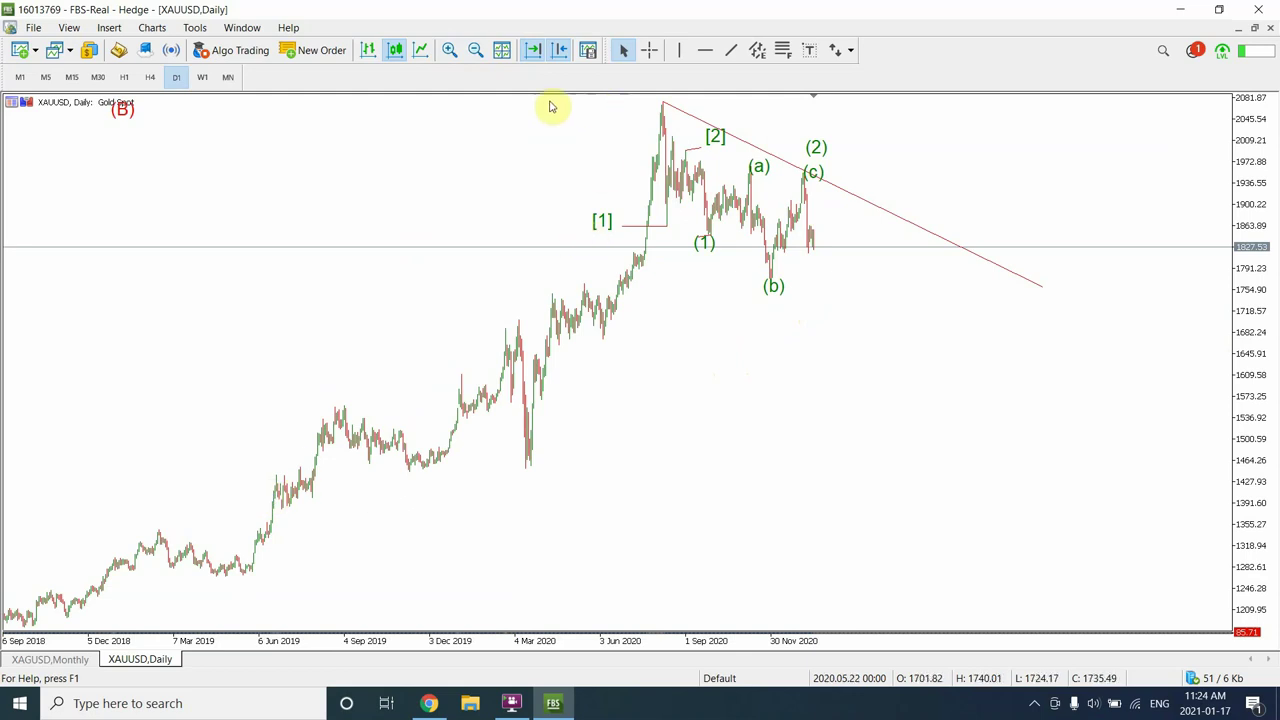
left_click(476, 50)
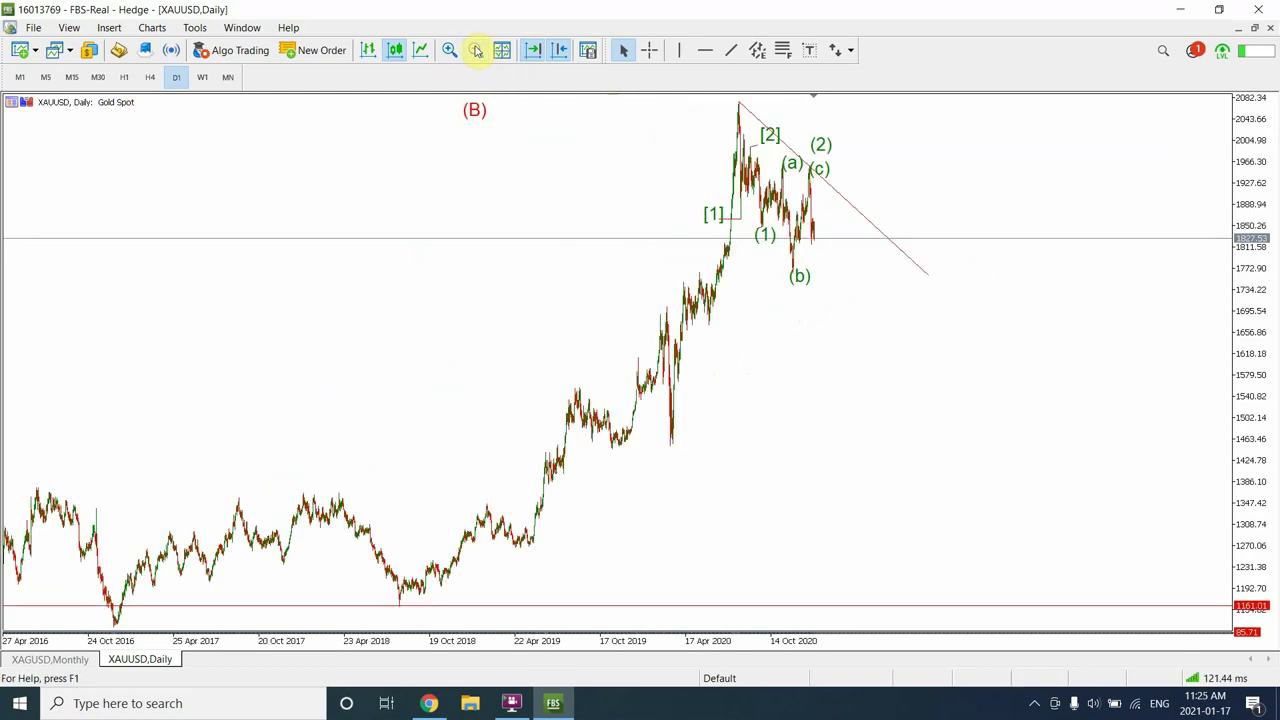
left_click(203, 78)
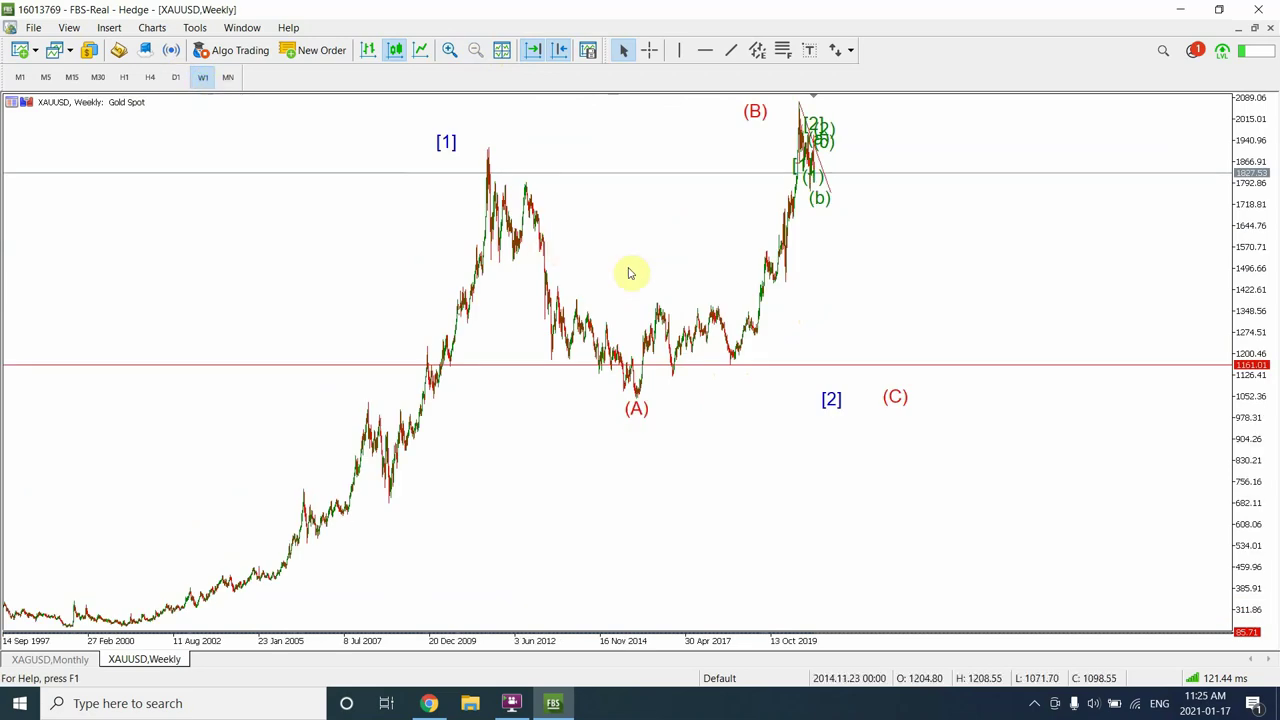
Draw a rising trendline from the 2018 low and adjust its right end
left_click(731, 52)
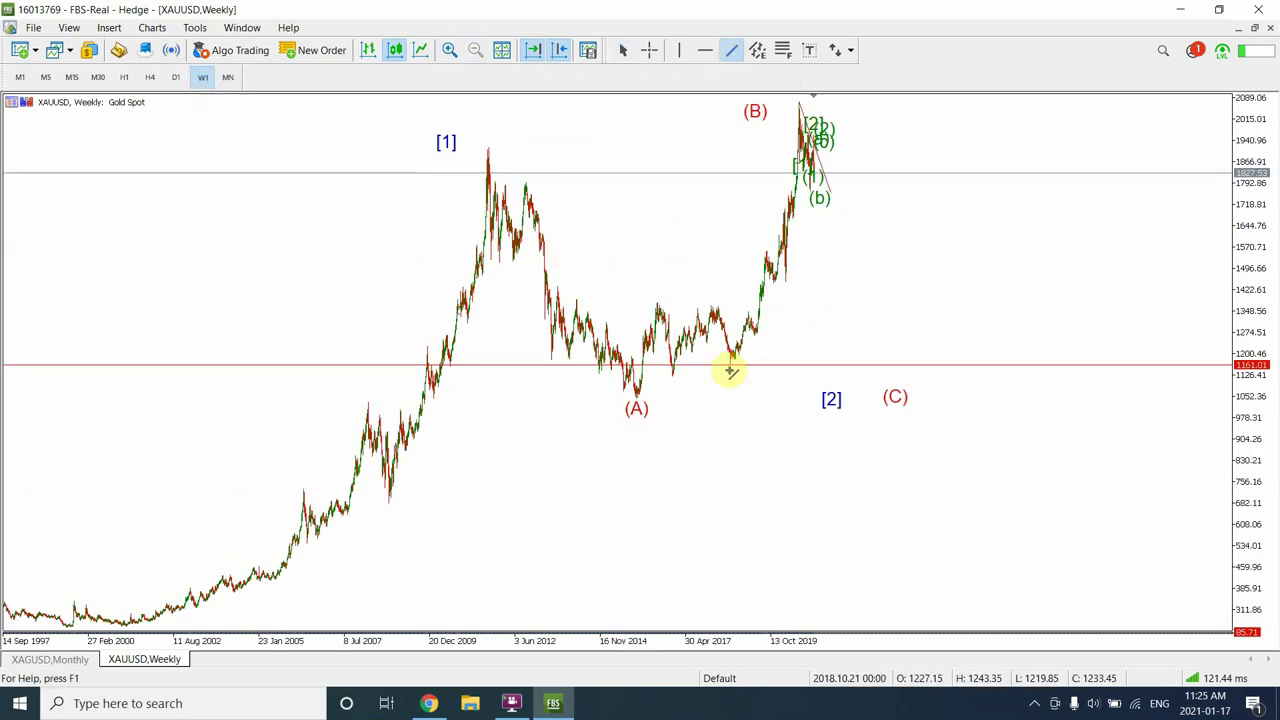
left_click_drag(636, 404, 1225, 165)
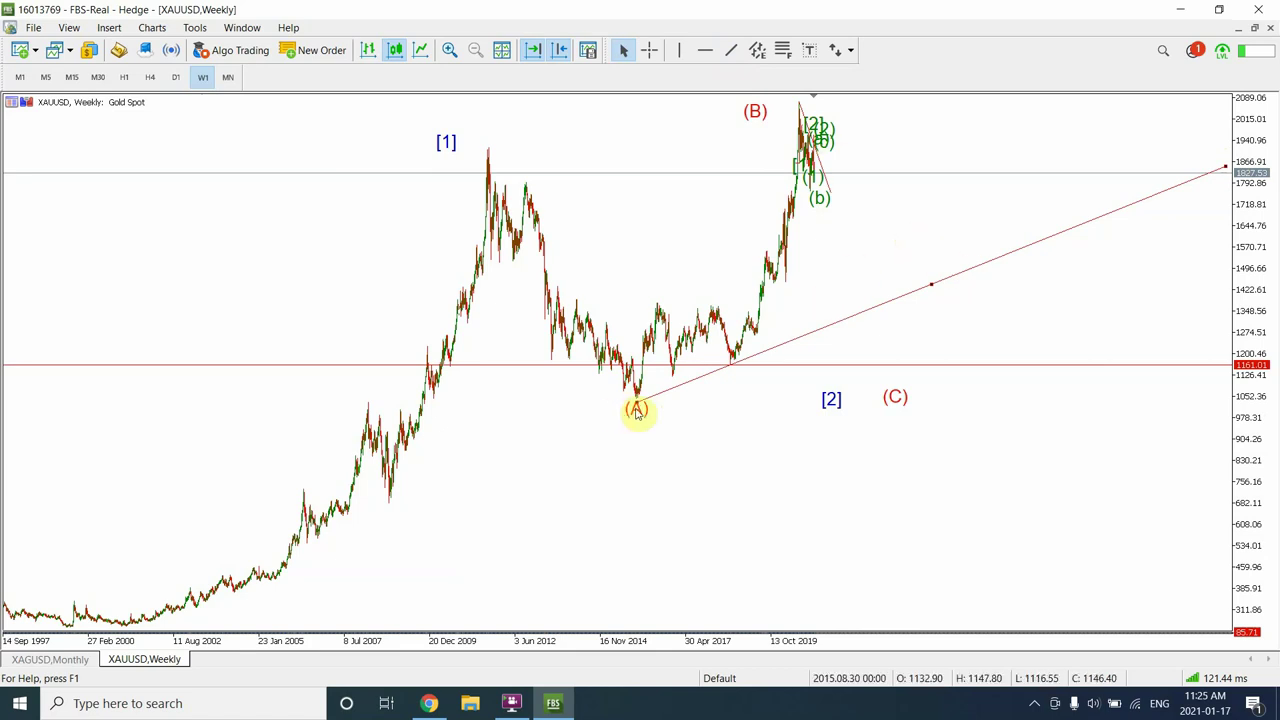
left_click_drag(634, 406, 732, 368)
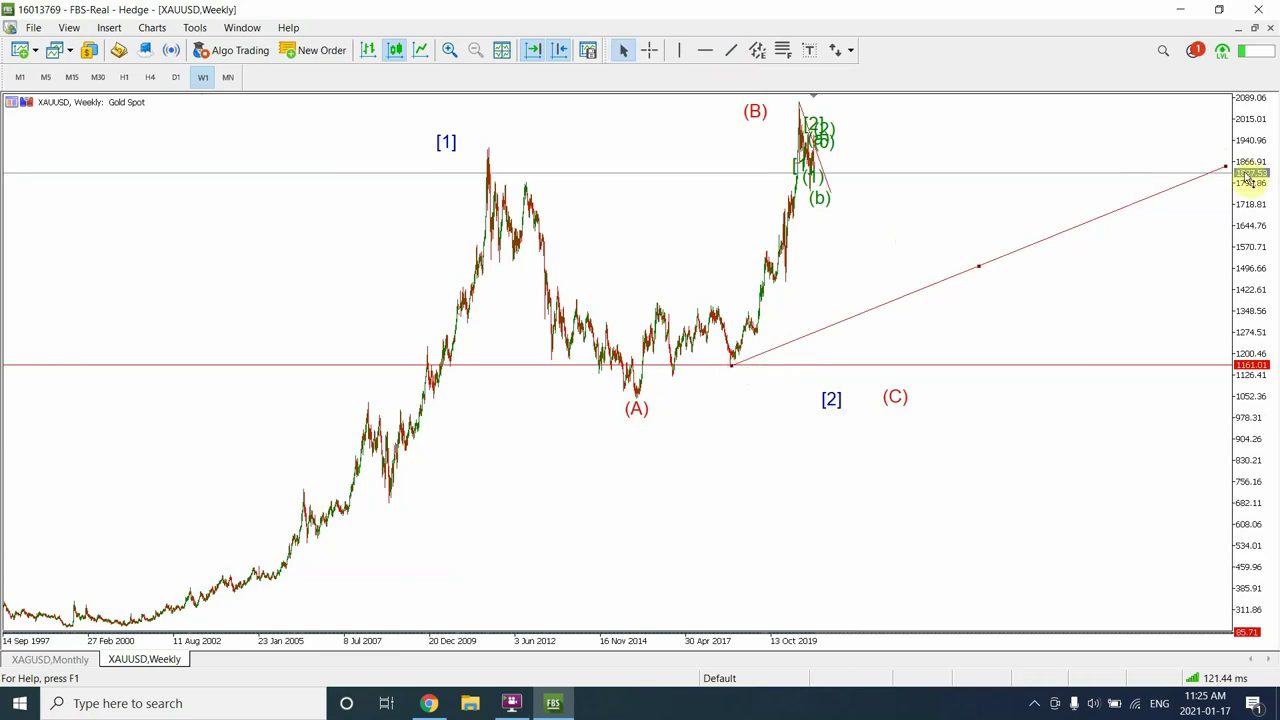
left_click_drag(1226, 172, 1150, 118)
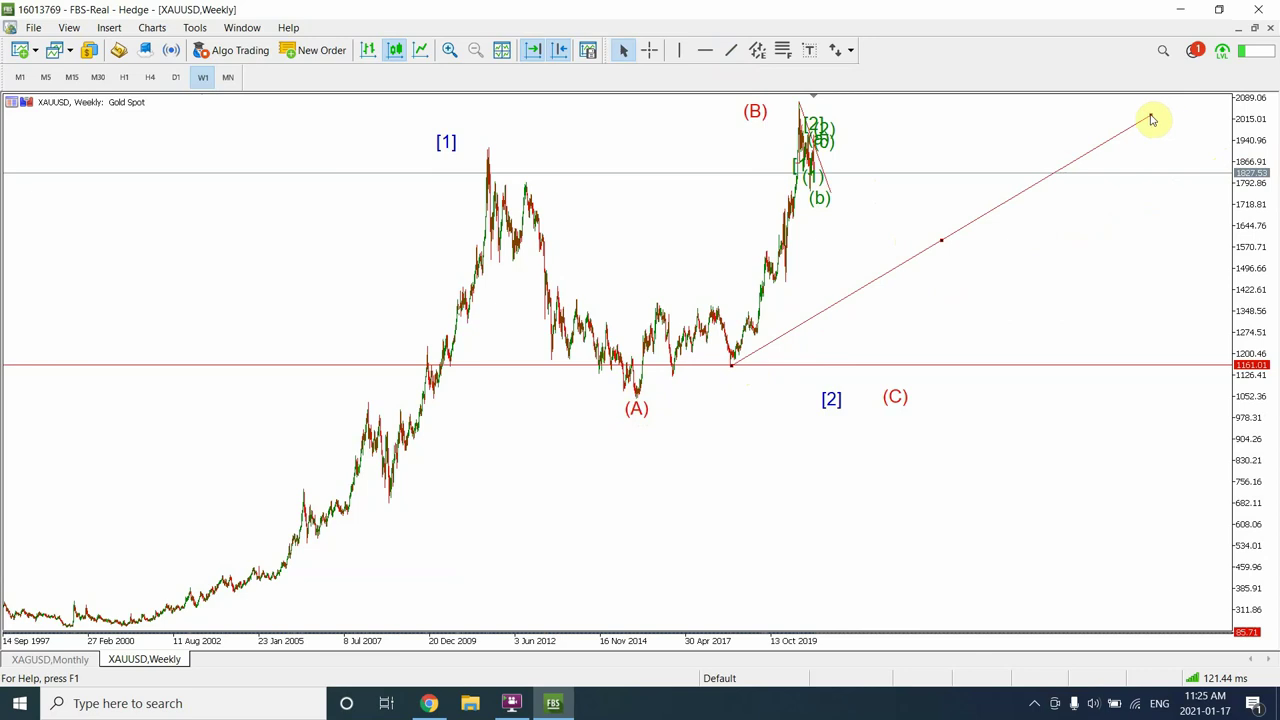
left_click_drag(1150, 118, 931, 140)
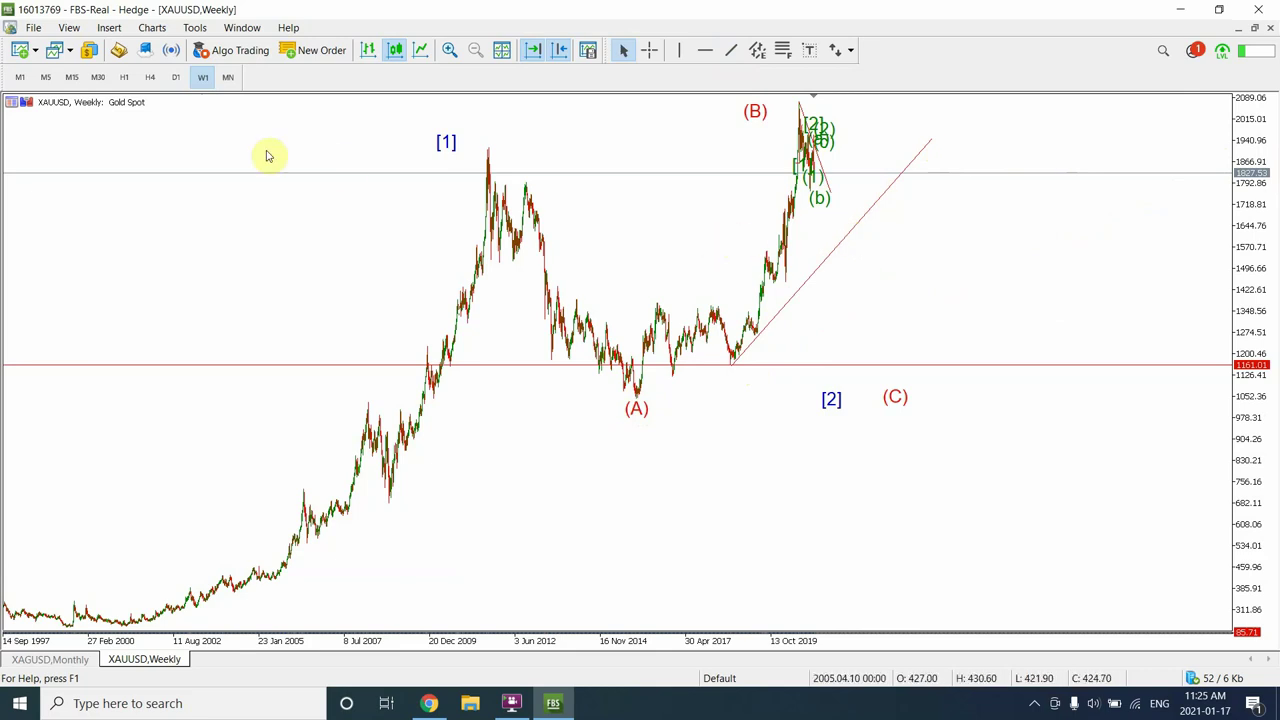
On the D1 chart, replace the long trendline with one rising from the 2020 low
left_click(175, 78)
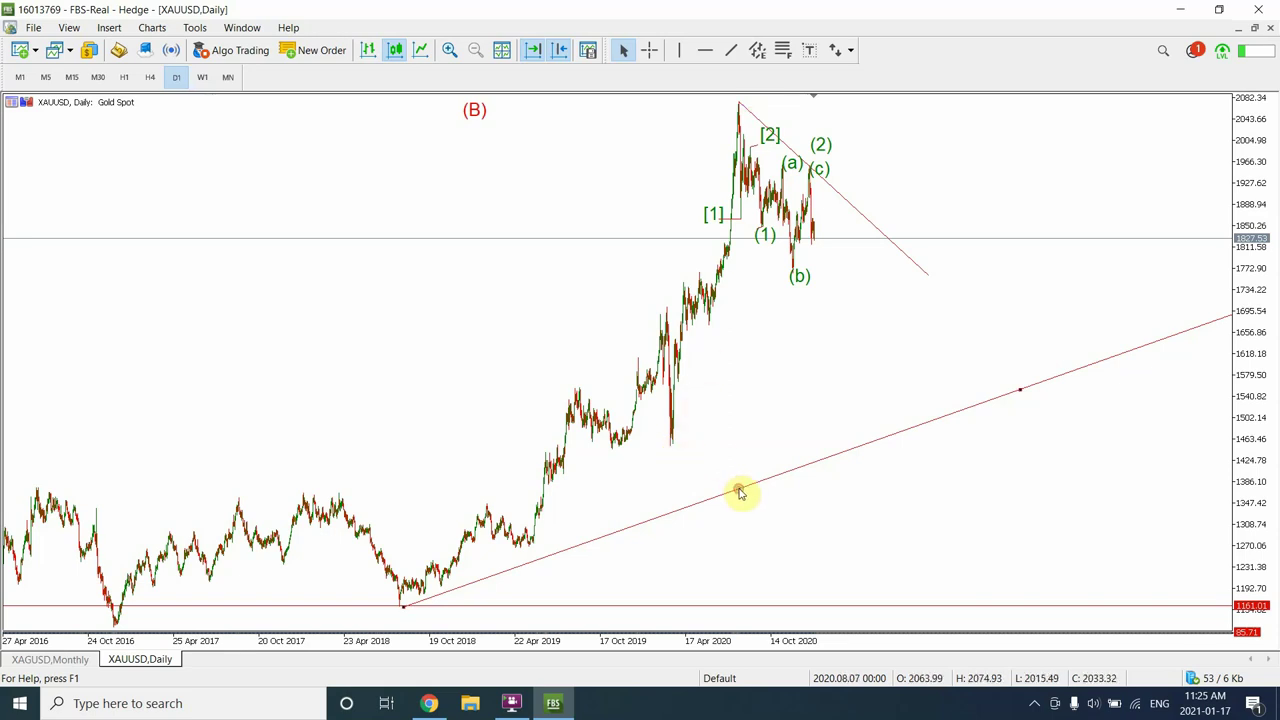
key("Delete")
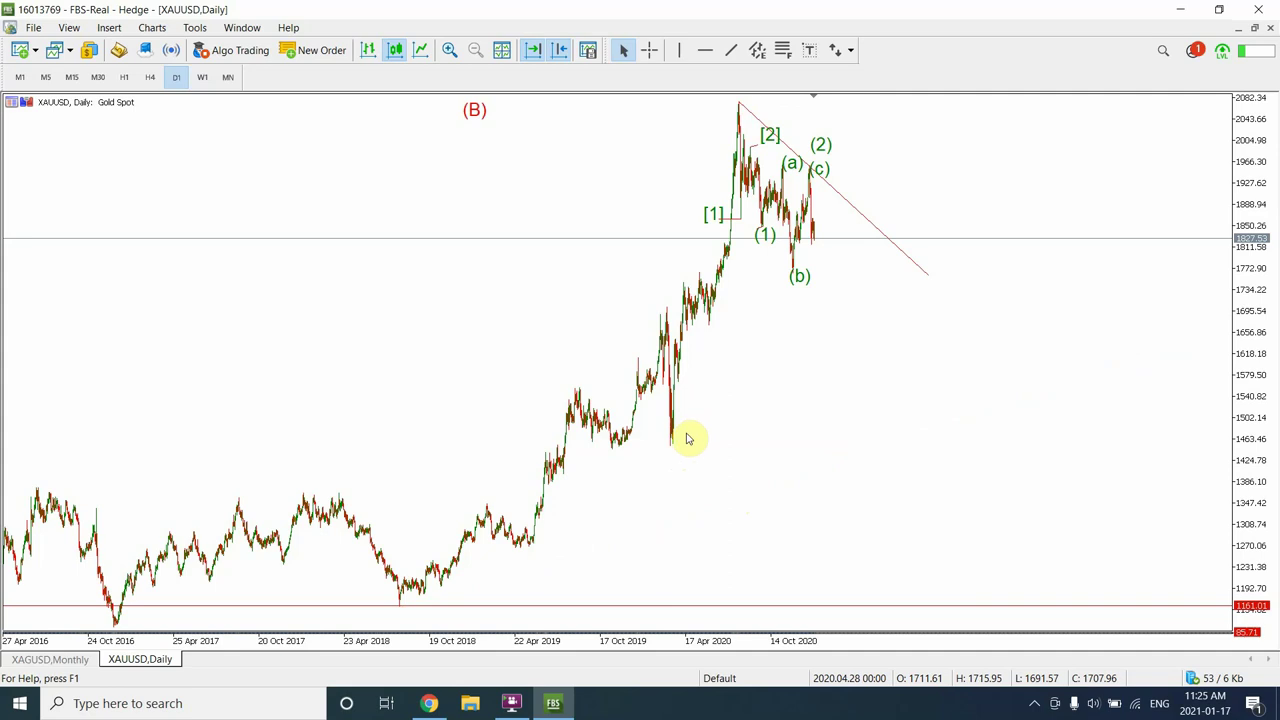
left_click(732, 51)
left_click_drag(672, 446, 771, 126)
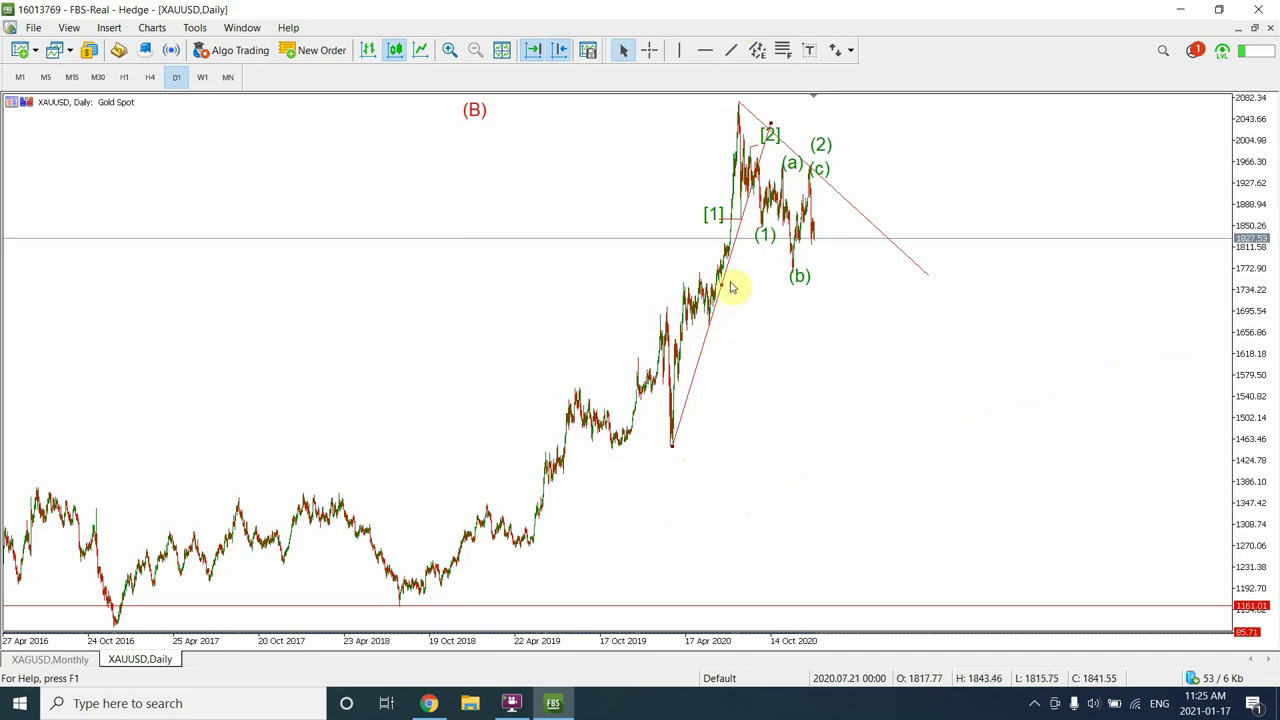
Switch gold to the H4 timeframe and delete the old rising trendline
left_click(150, 78)
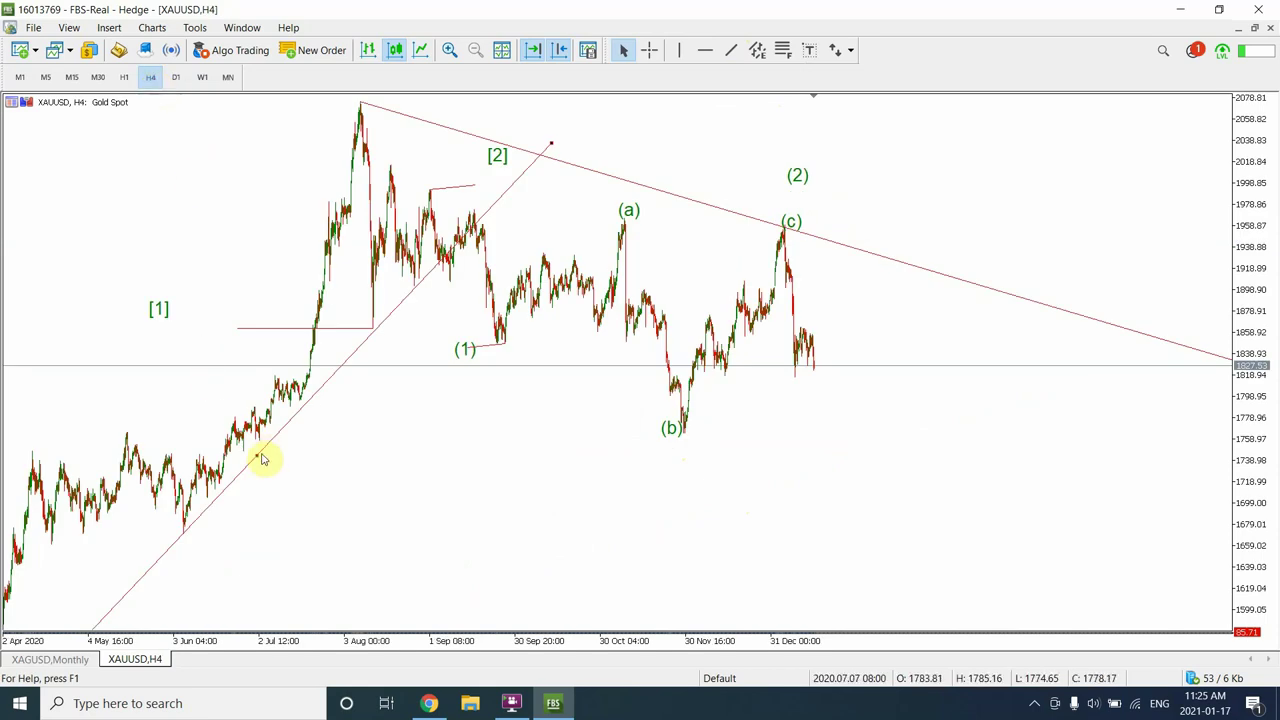
left_click_drag(258, 457, 304, 444)
key("Delete")
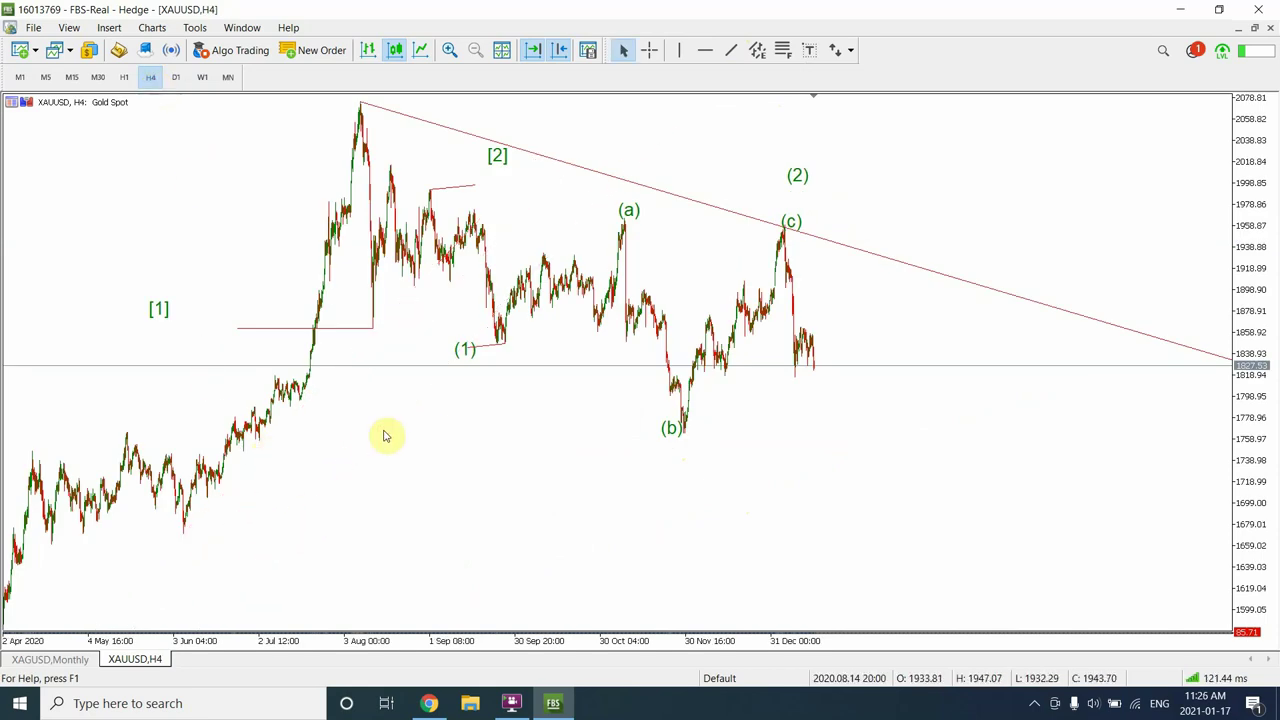
Draw a new trendline up from the (b) low, then bring up the silver monthly chart
left_click(732, 50)
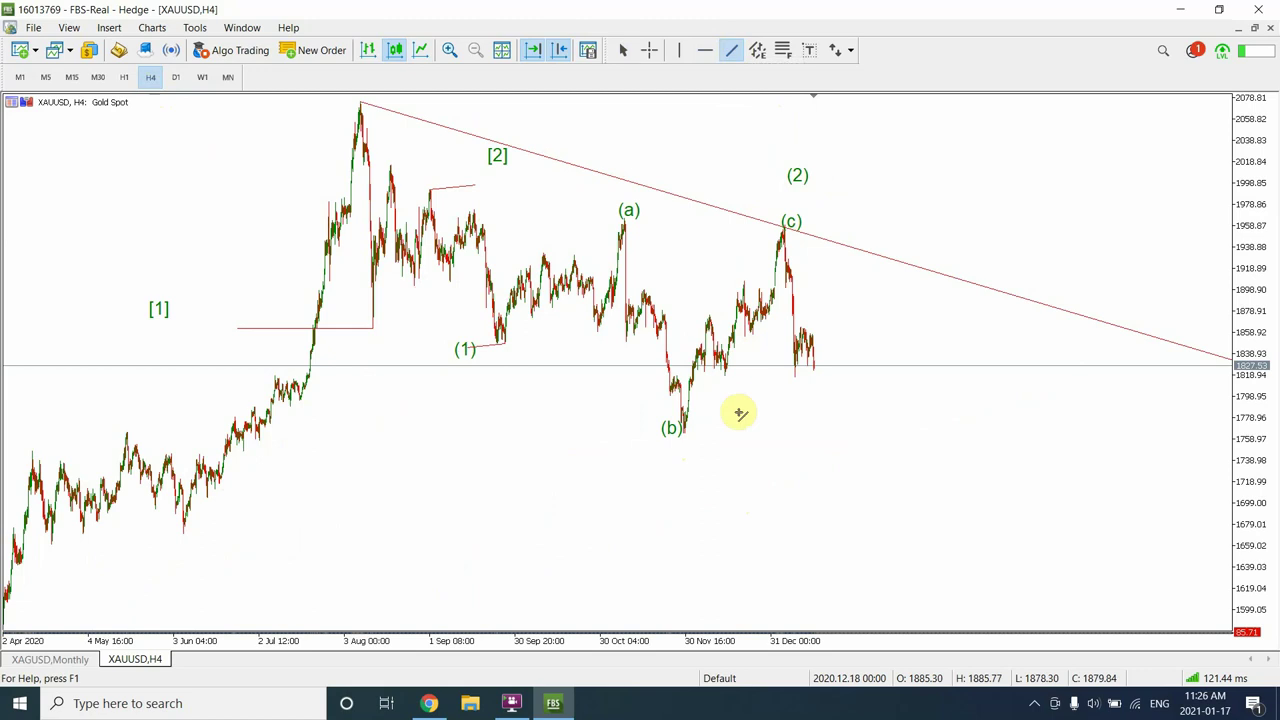
left_click_drag(685, 436, 871, 165)
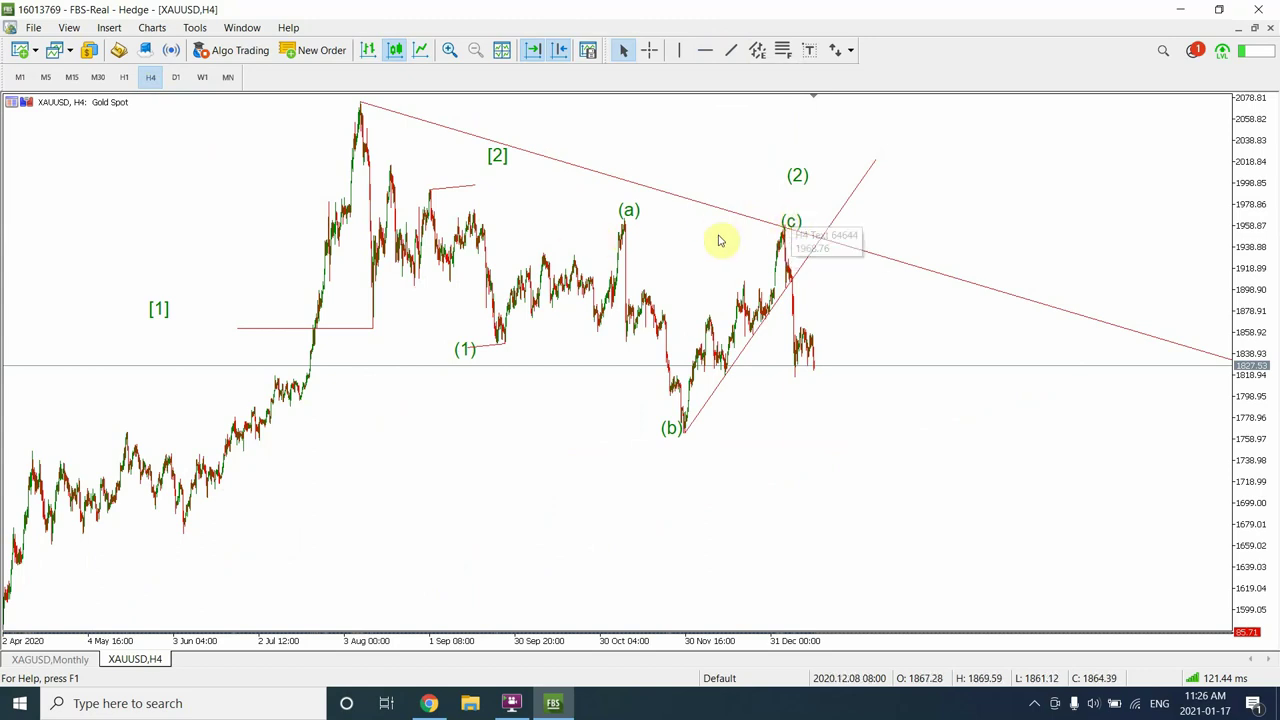
mouse_move(808, 364)
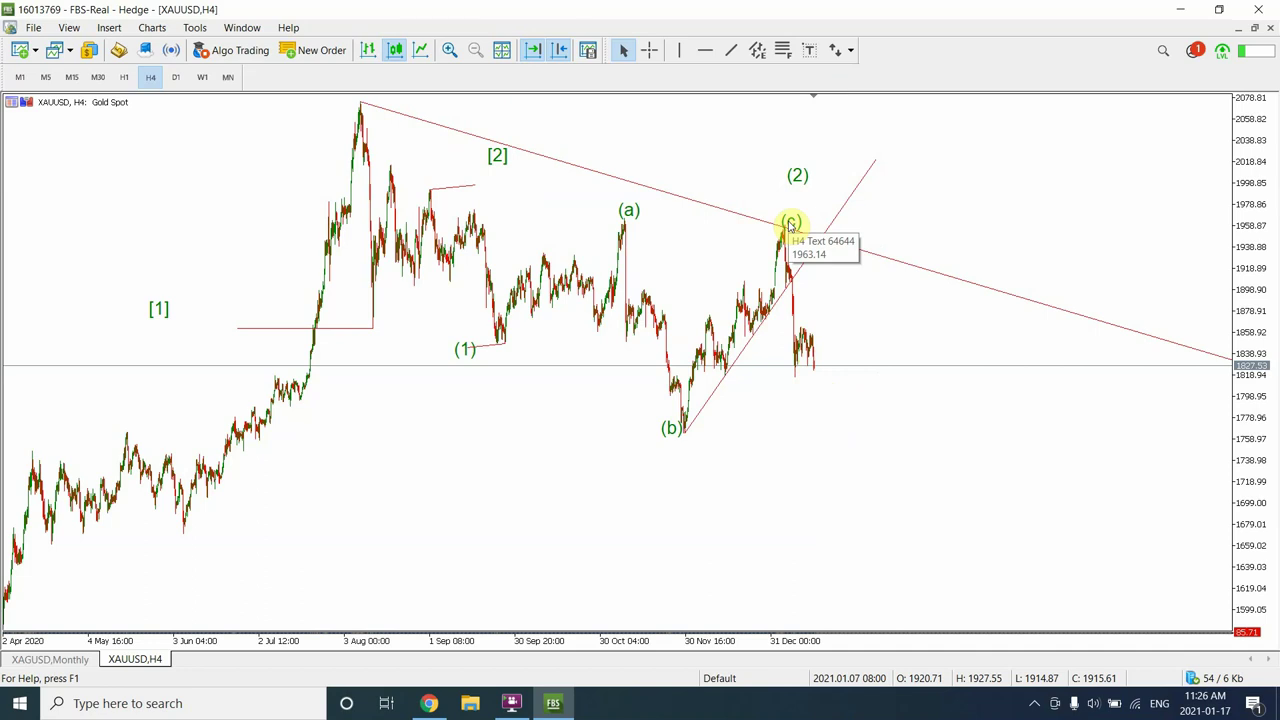
left_click(75, 662)
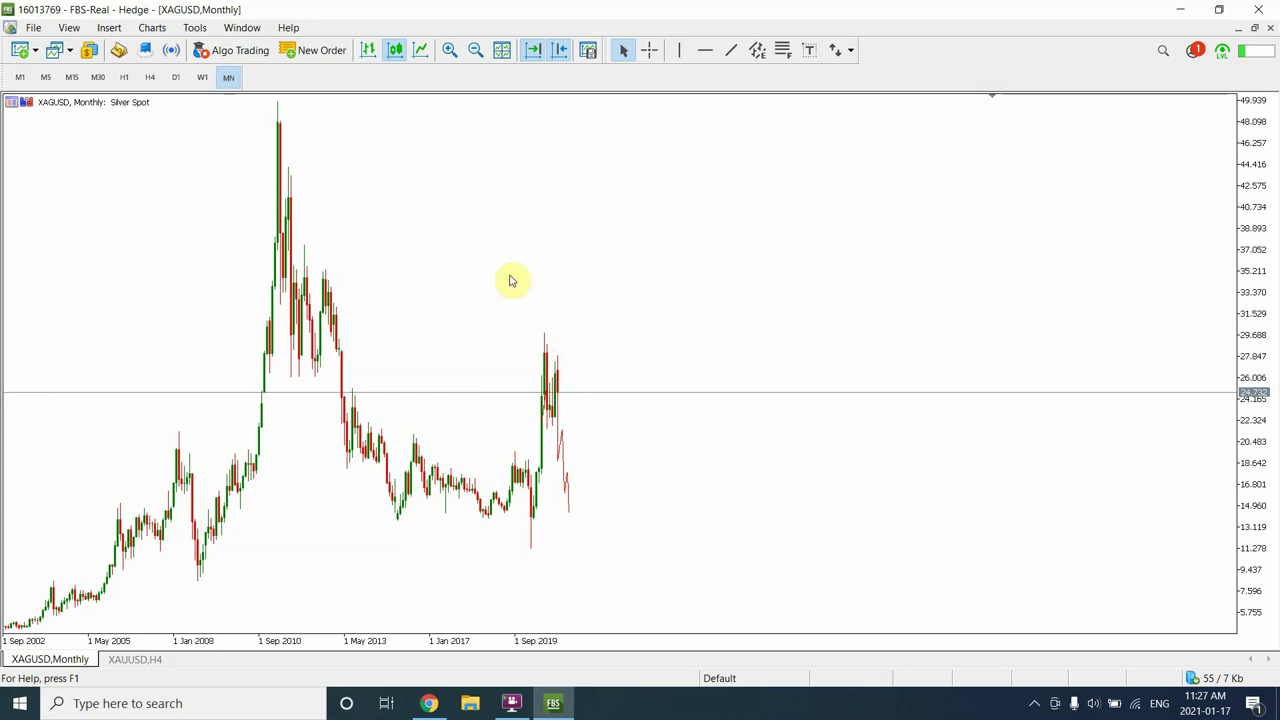
Flip silver through the W1, D1 and H4 timeframes
left_click(200, 78)
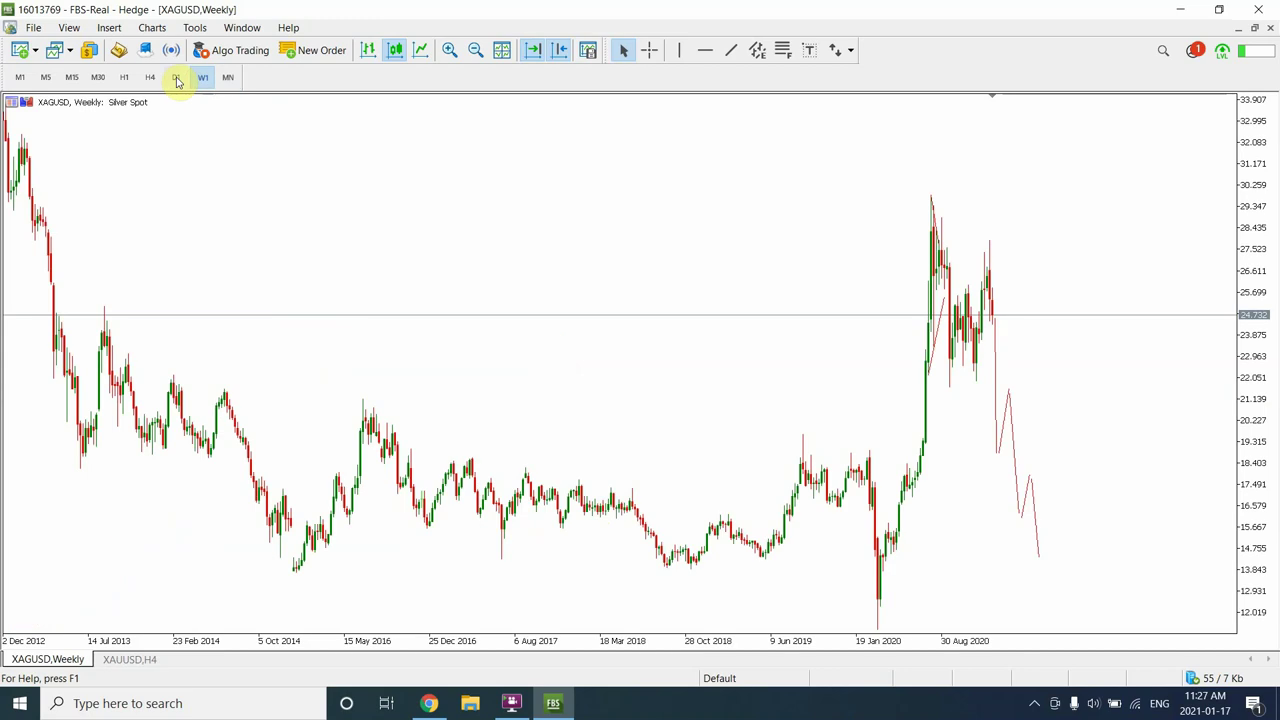
left_click(176, 78)
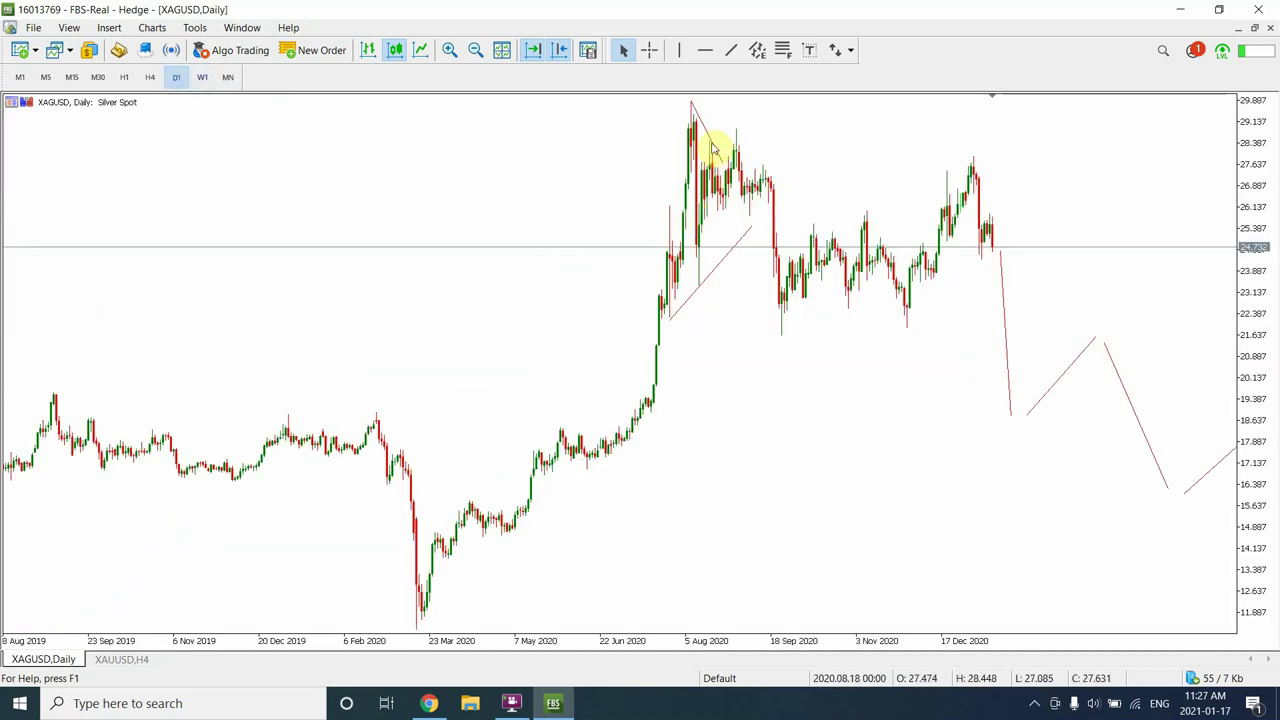
left_click(150, 78)
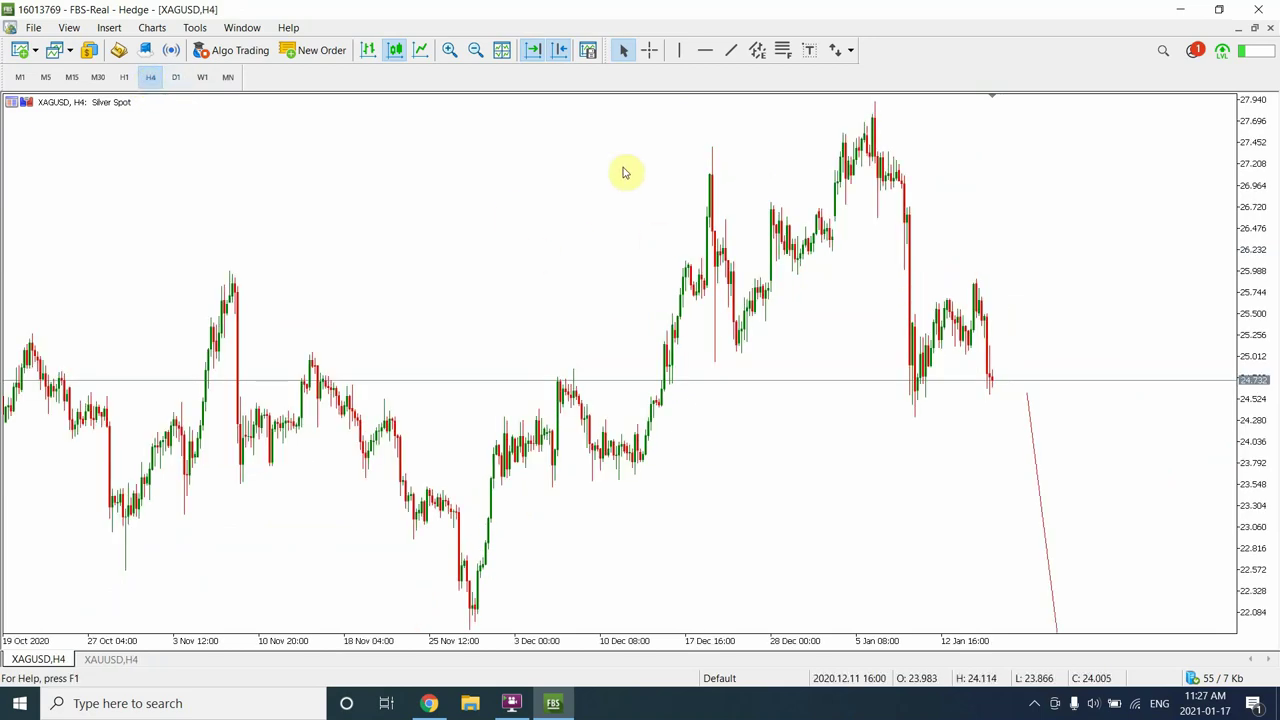
Zoom out and pan the H4 chart across the 2020 rally, then return to D1
left_click(475, 52)
left_click_drag(386, 271, 869, 264)
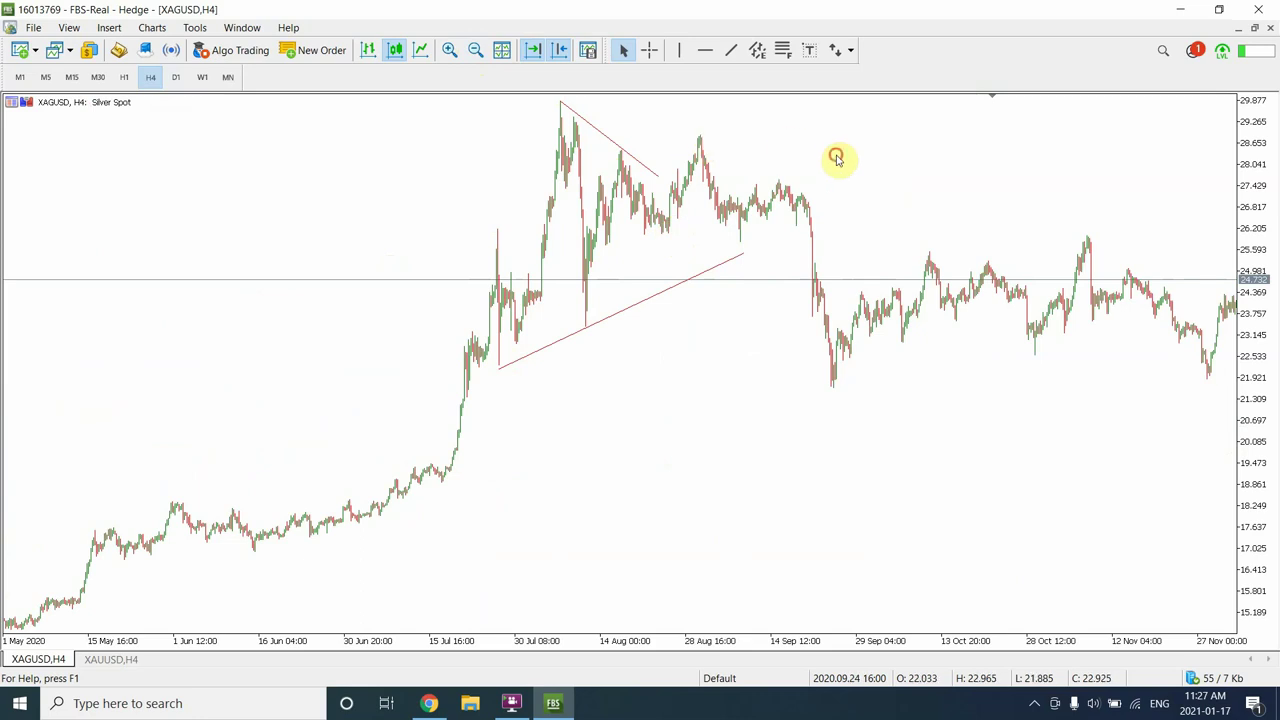
left_click_drag(808, 166, 455, 200)
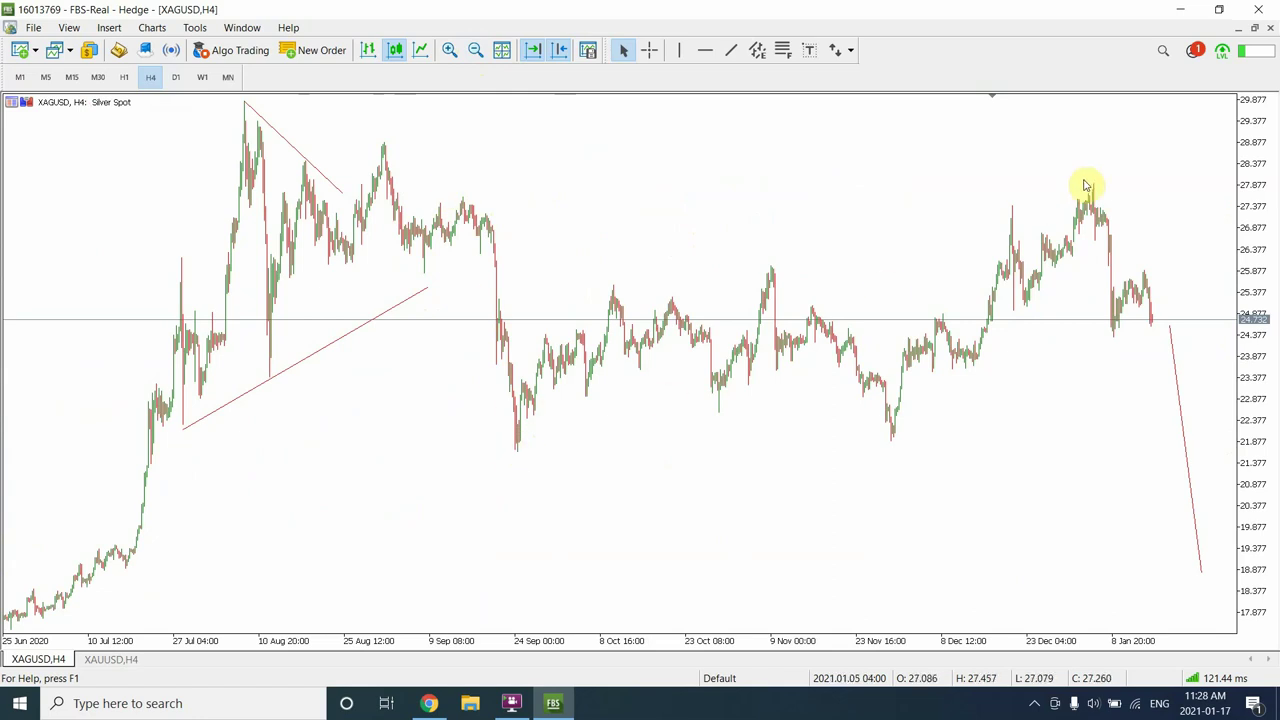
left_click_drag(688, 186, 477, 206)
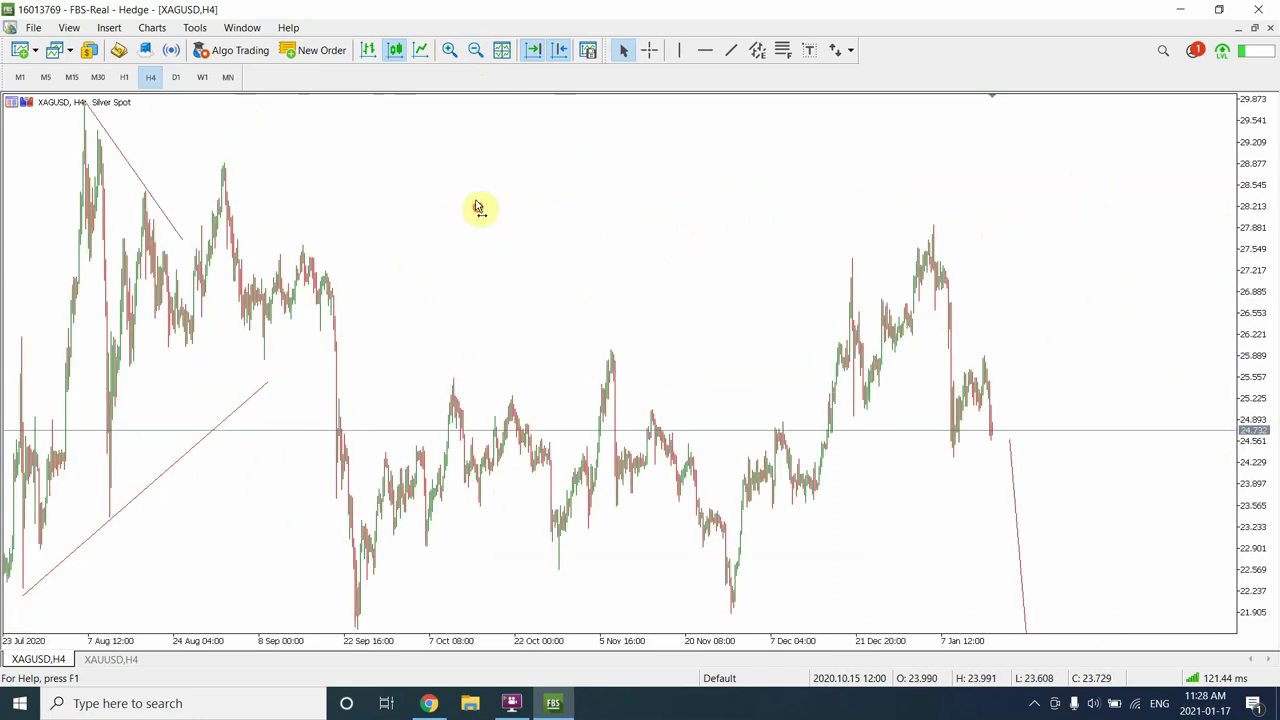
left_click(474, 50)
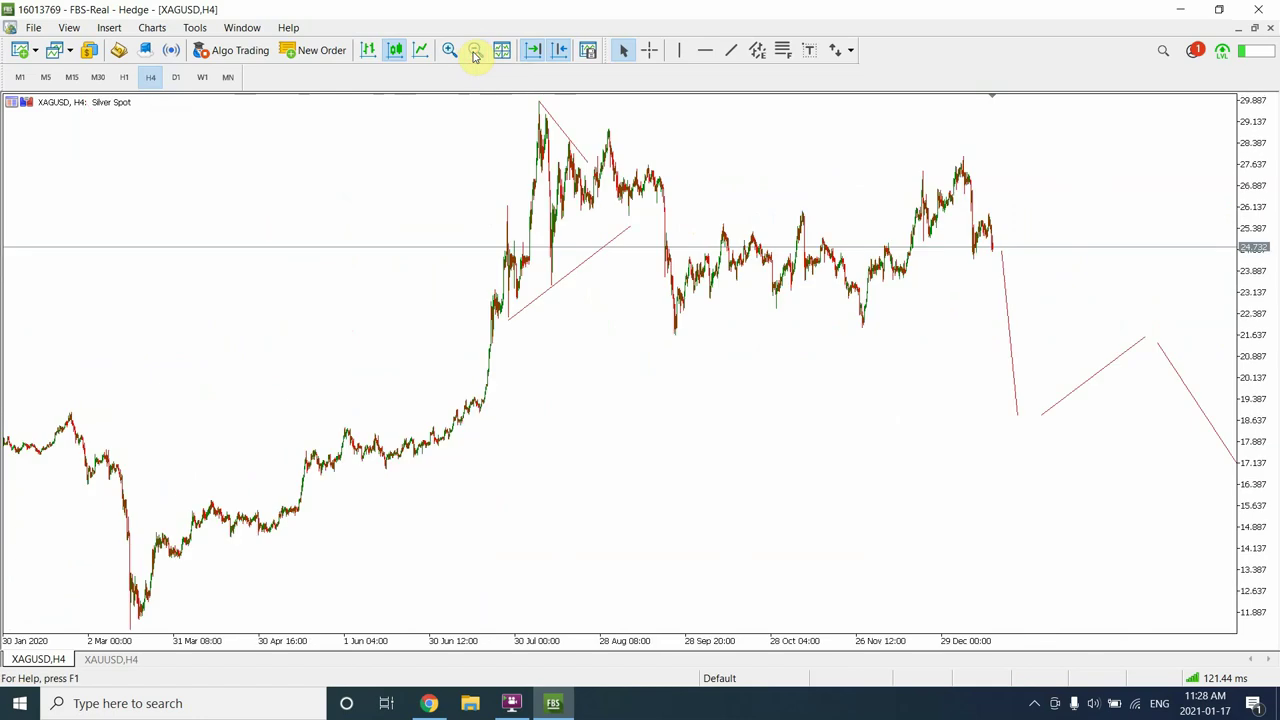
left_click(177, 79)
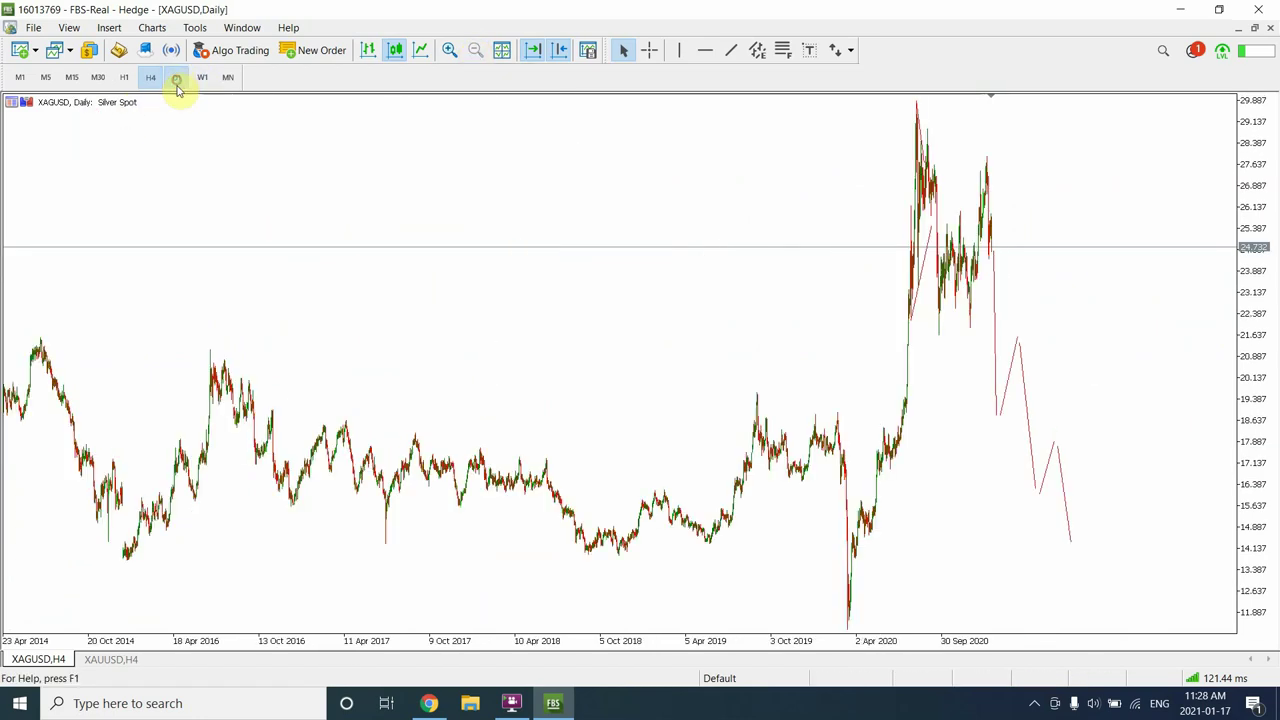